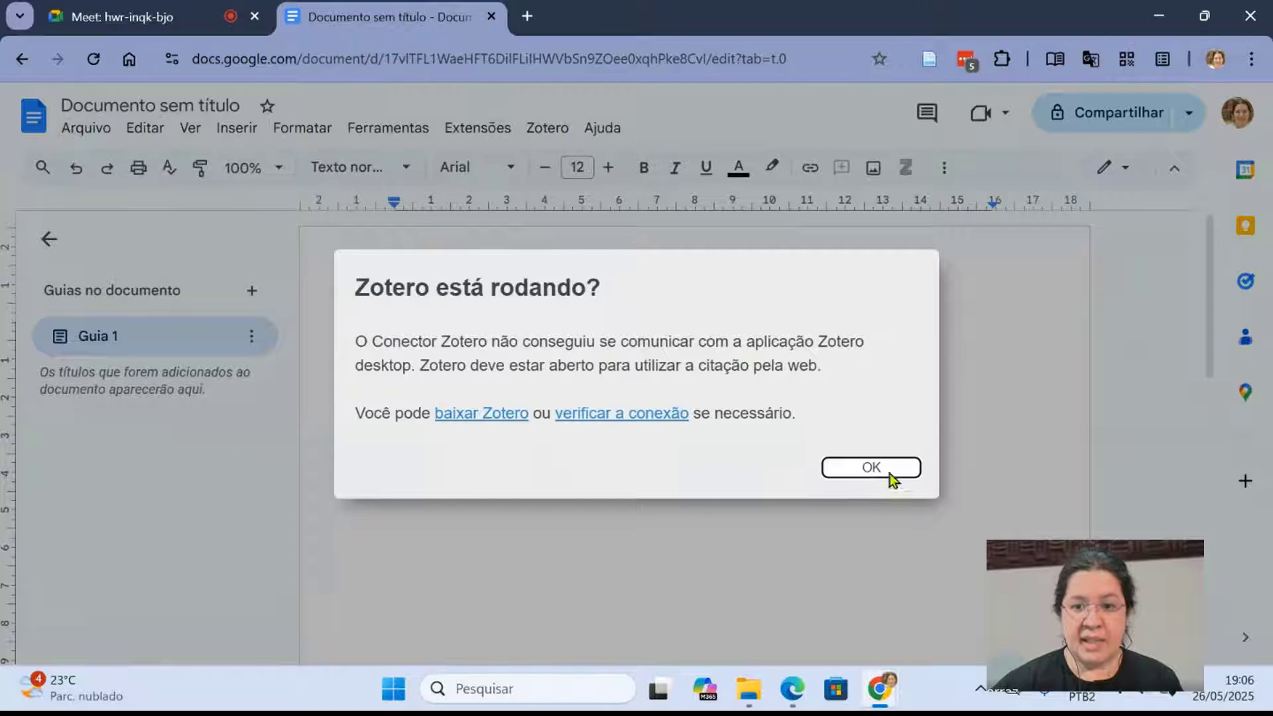
# - Dismiss the Zotero connection warning and launch the Zotero desktop application
pyautogui.click(888, 466)
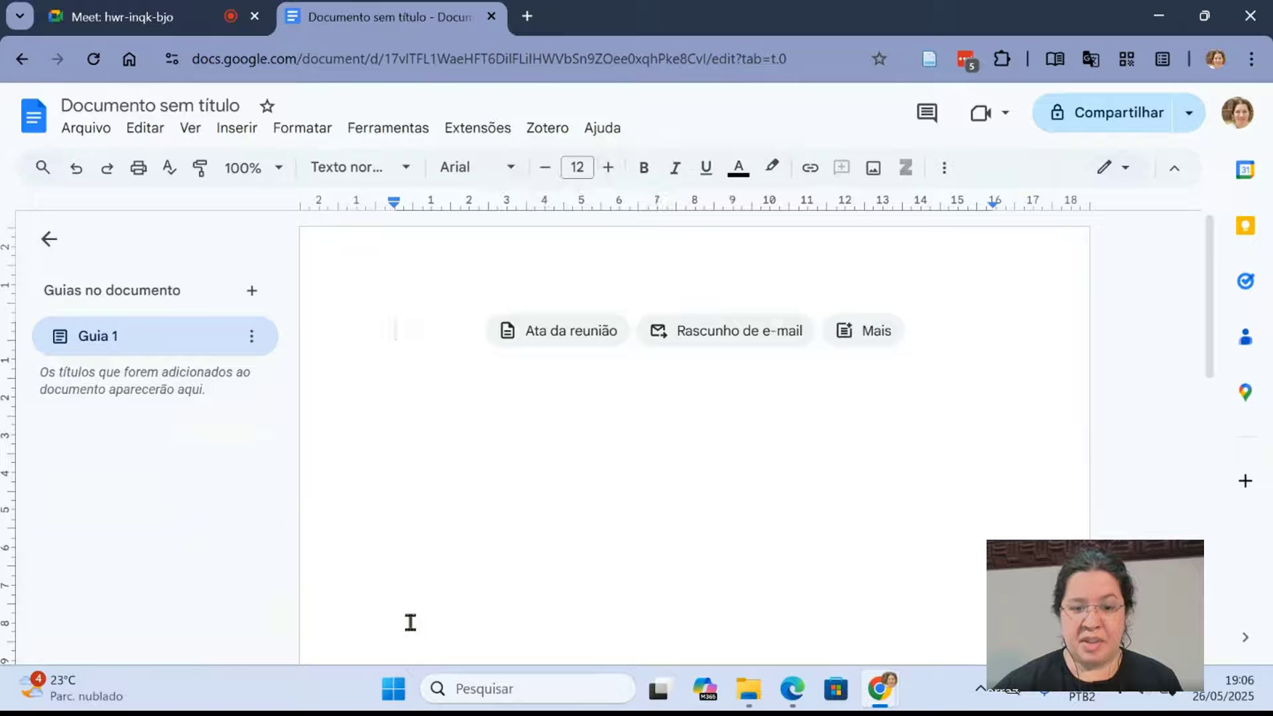
pyautogui.click(393, 689)
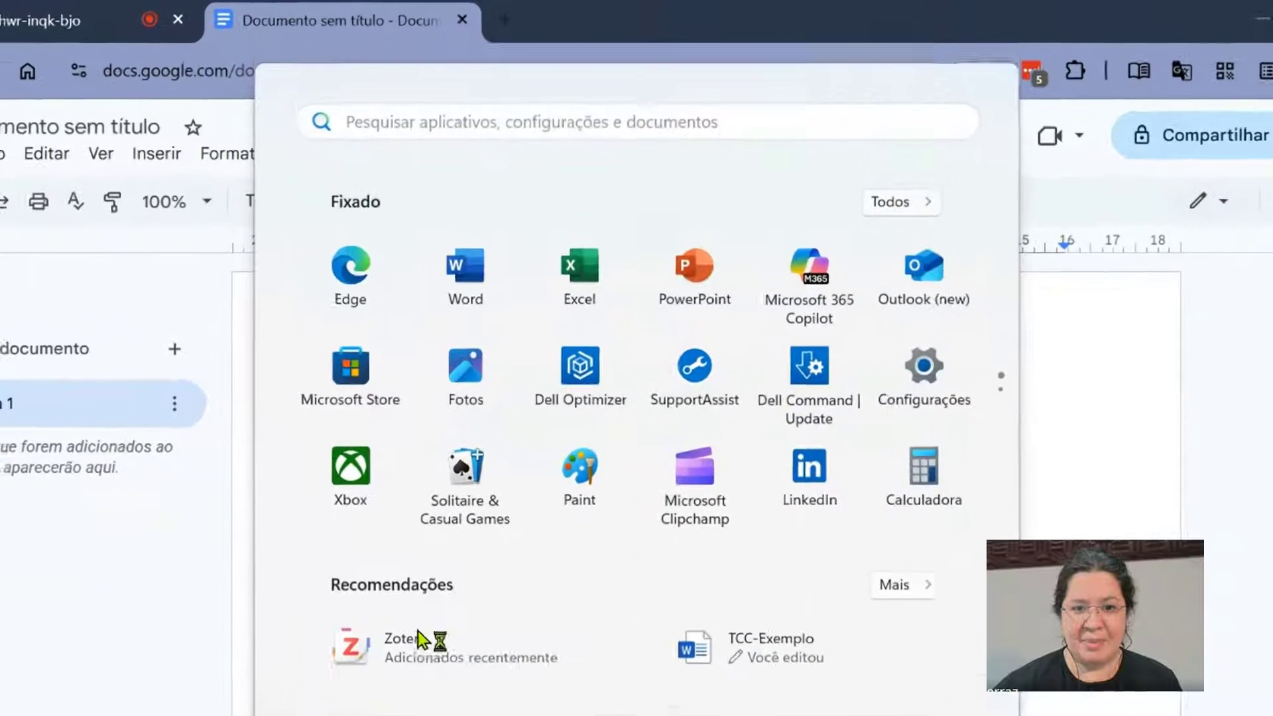
pyautogui.click(451, 534)
# - Browse the citation styles in the Zotero document preferences, then open the style manager's repository of additional styles
pyautogui.scroll(-6, 829, 365)
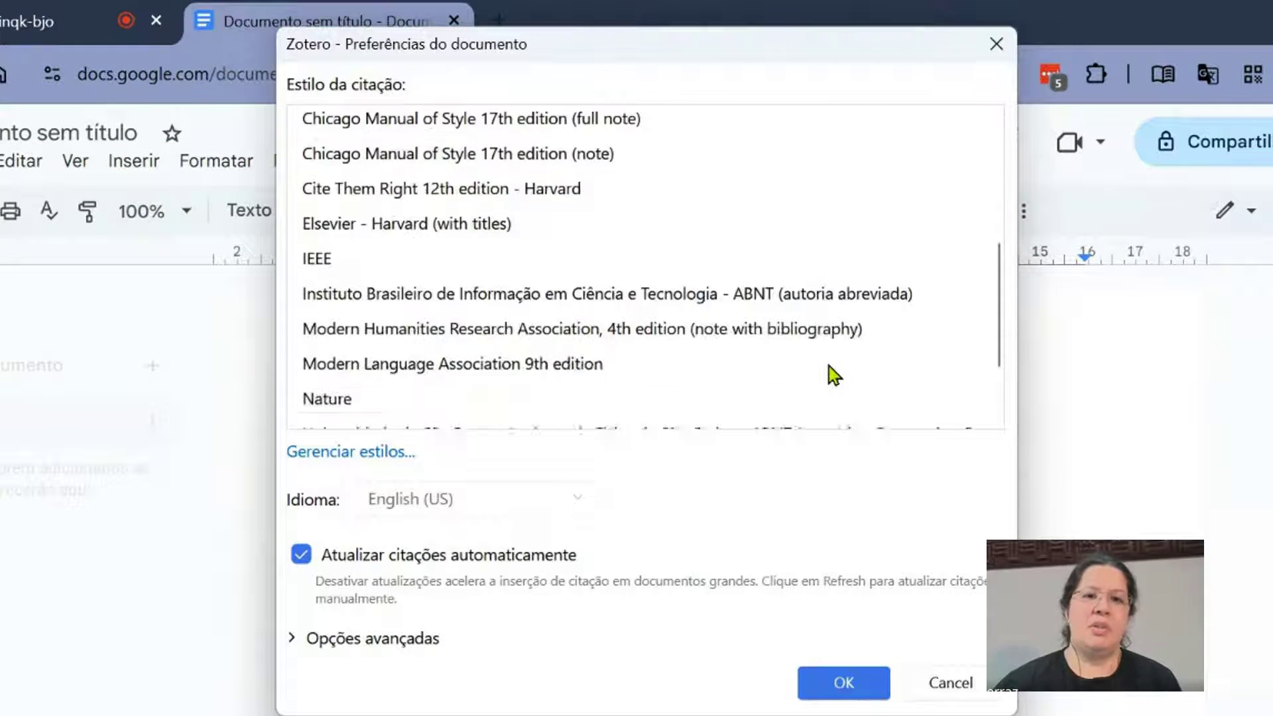
pyautogui.scroll(6, 829, 367)
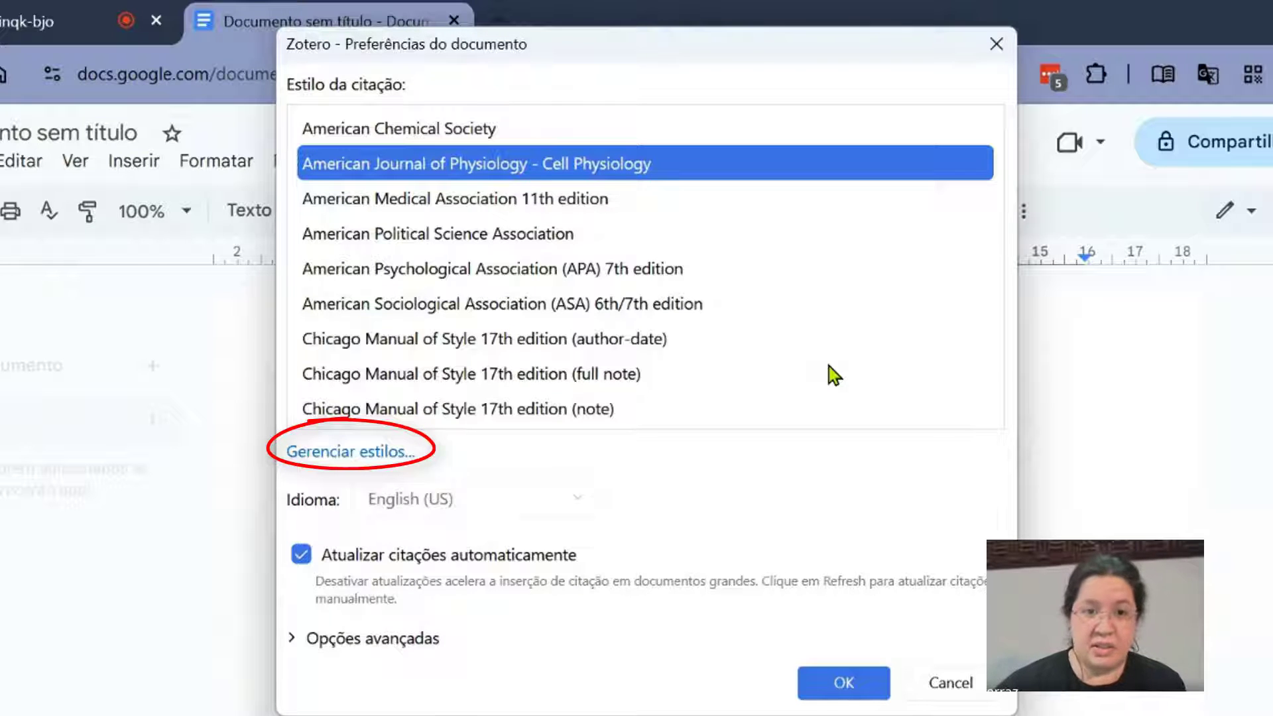
pyautogui.click(403, 455)
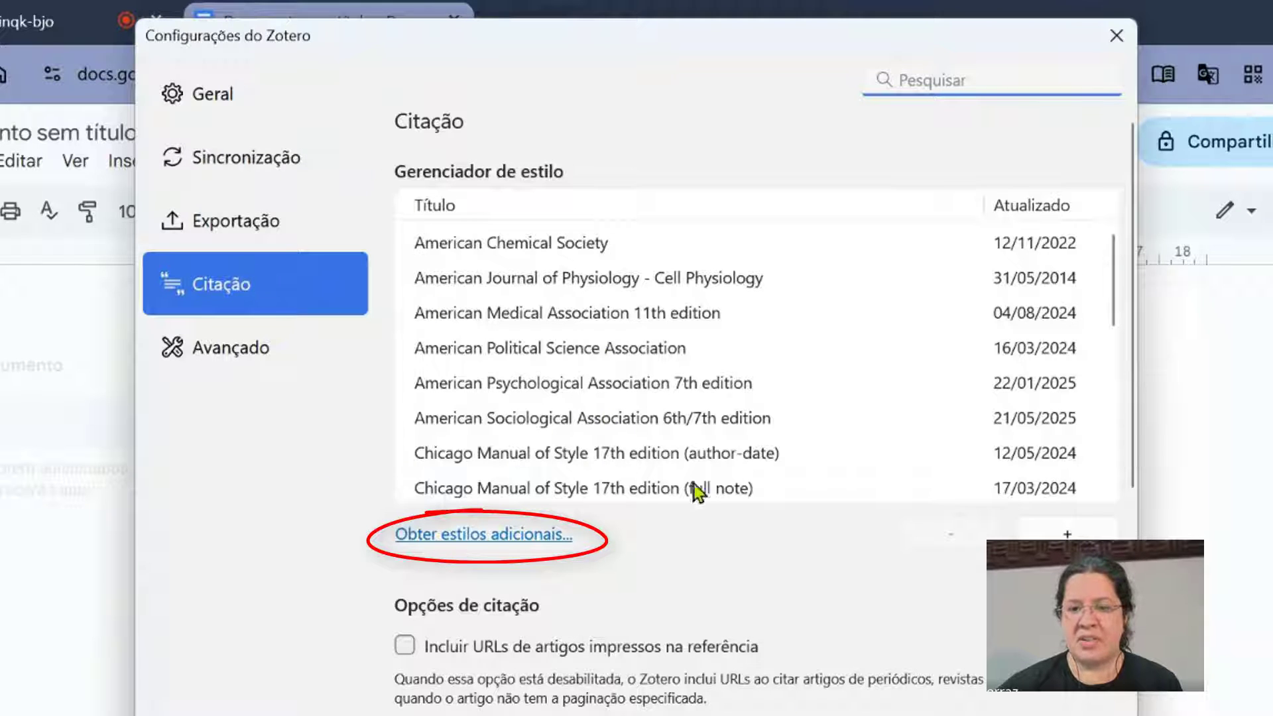
pyautogui.moveTo(777, 649)
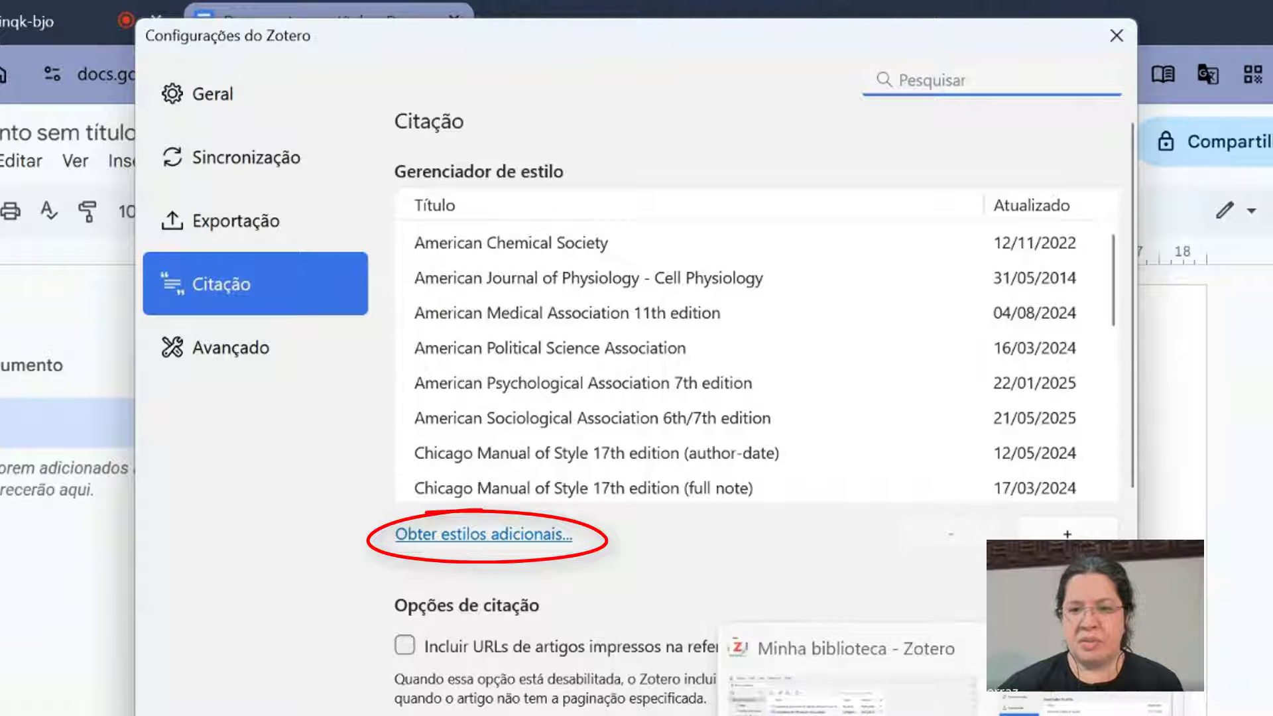
pyautogui.click(493, 537)
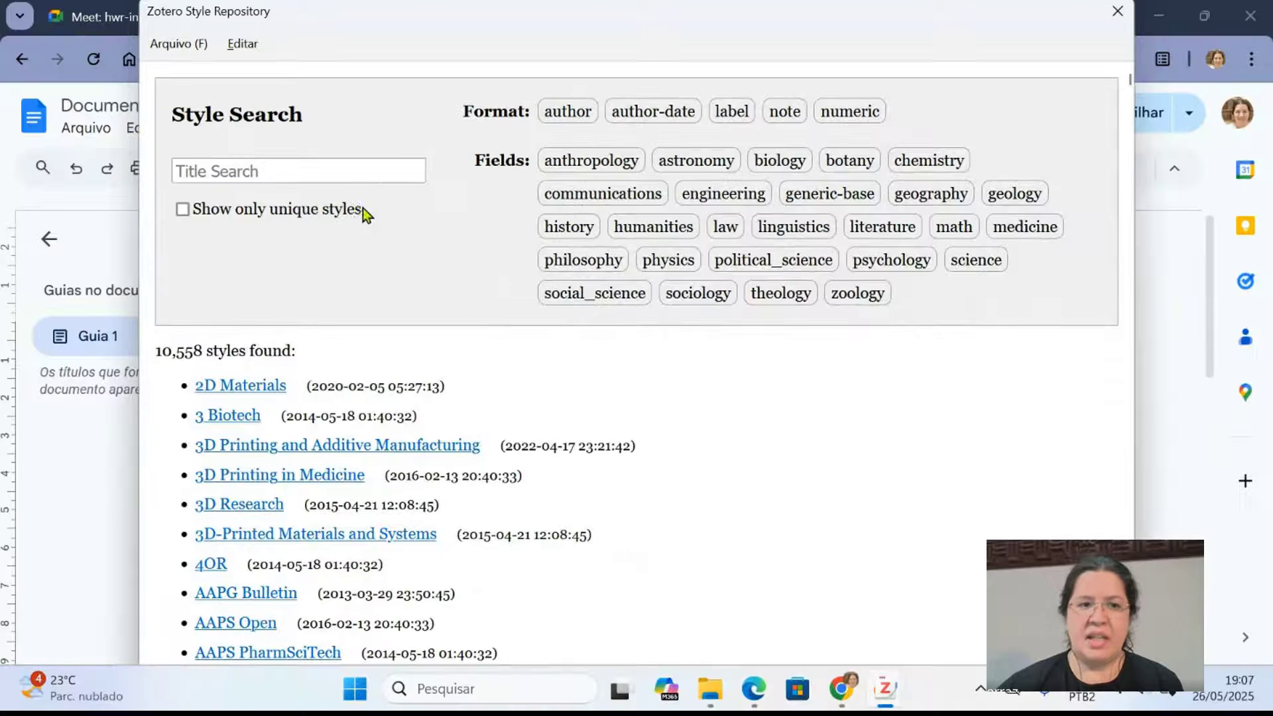
# - Search the Zotero Style Repository for "IBICT"
pyautogui.click(340, 171)
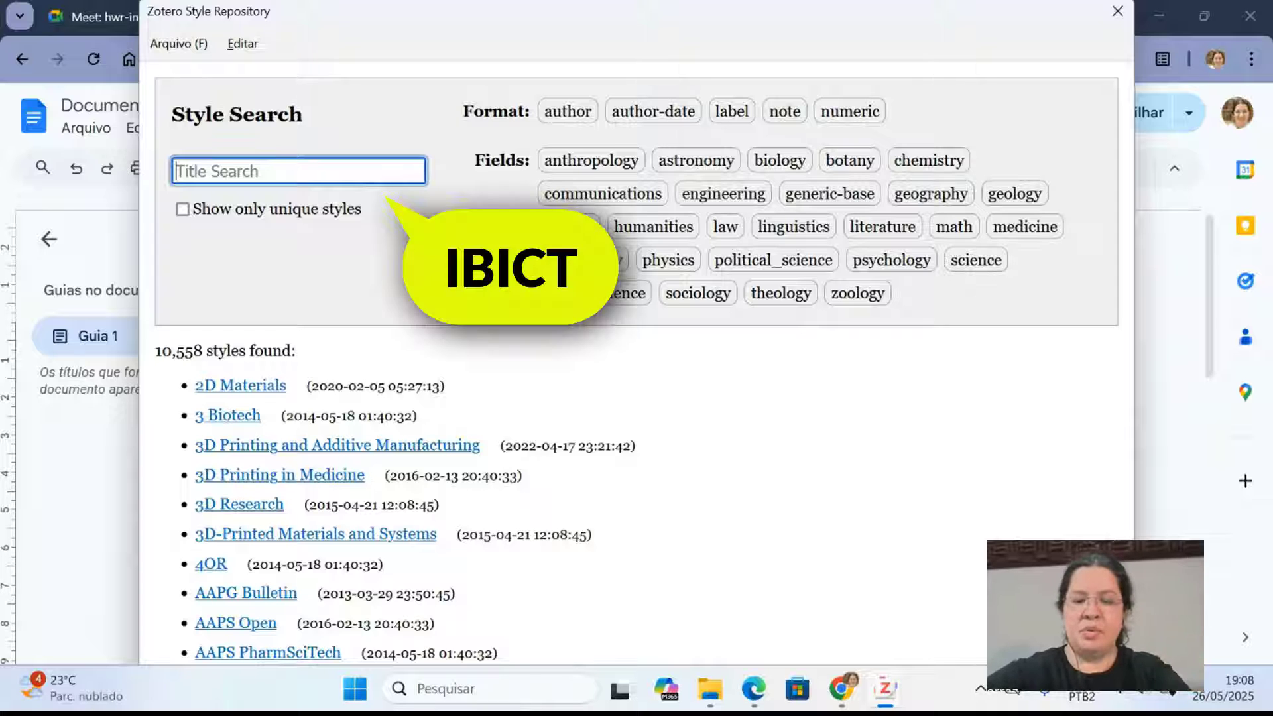
pyautogui.write('IBV')
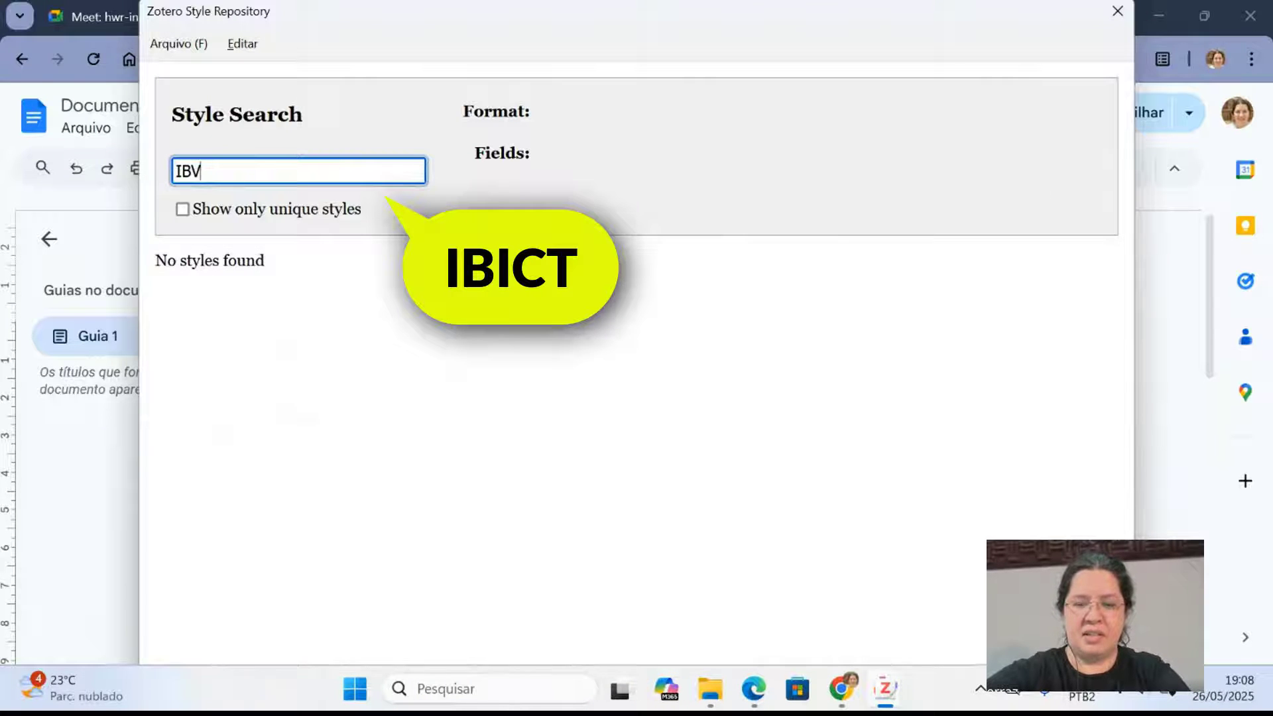
pyautogui.press('BackSpace')
pyautogui.write('ICT')
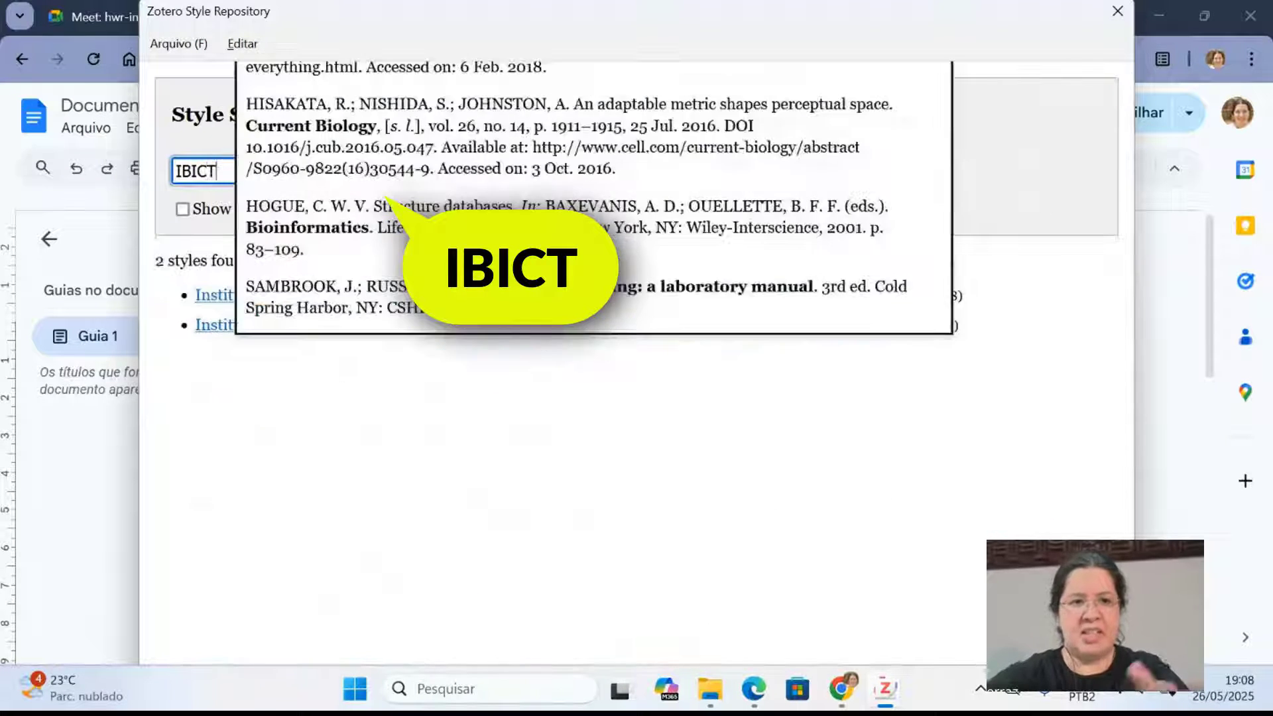
pyautogui.click(362, 447)
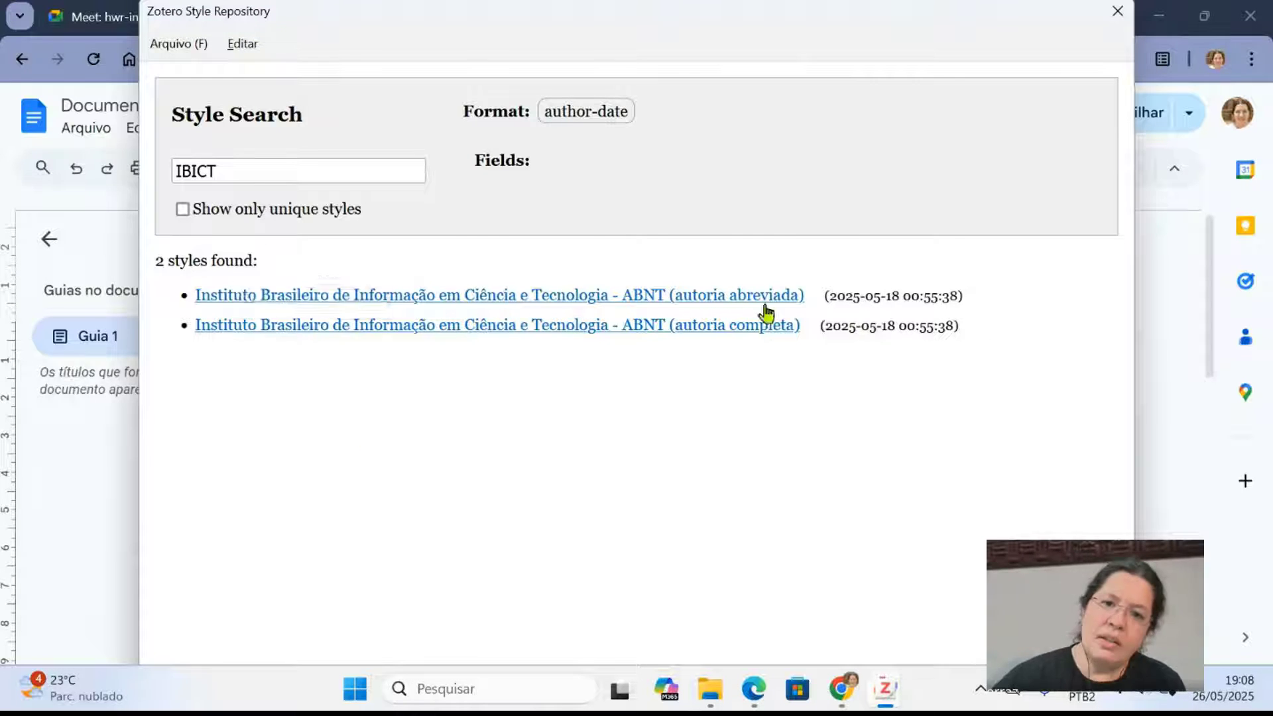
# - Install the style "Instituto Brasileiro de Informação em Ciência e Tecnologia - ABNT (autoria abreviada)" and close the Zotero settings
pyautogui.moveTo(526, 298)
pyautogui.moveTo(210, 302)
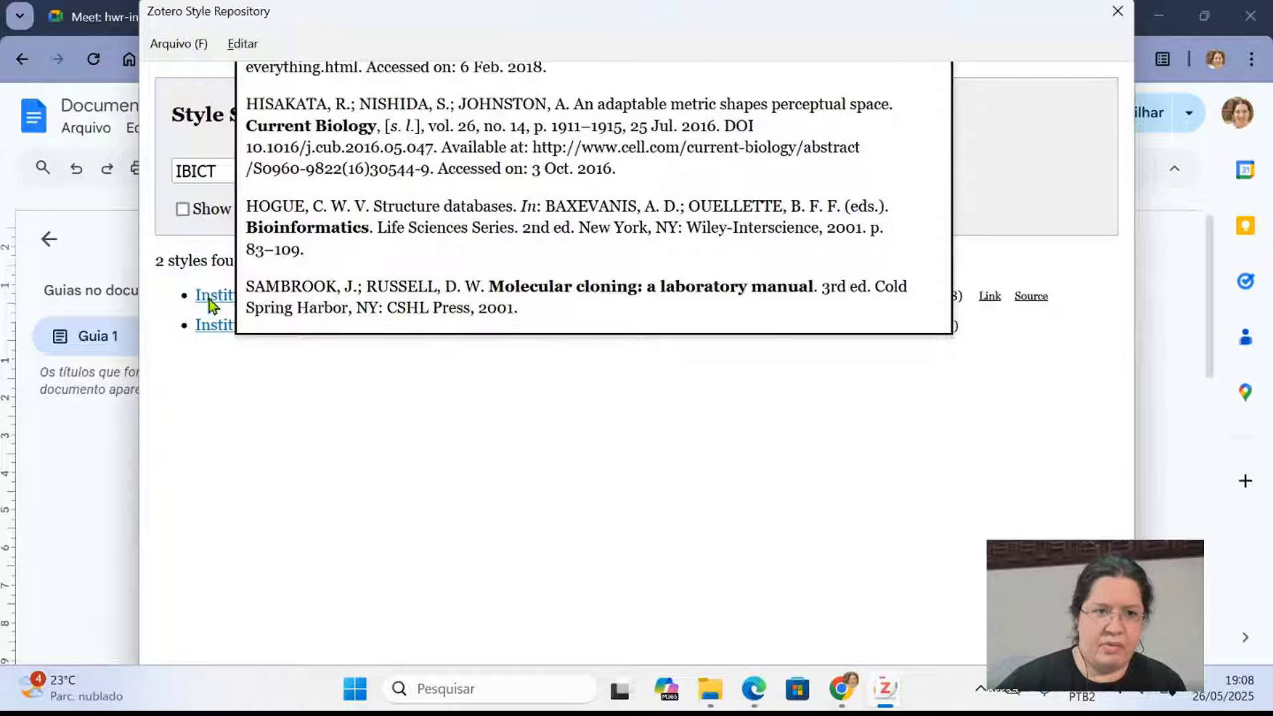
pyautogui.click(209, 300)
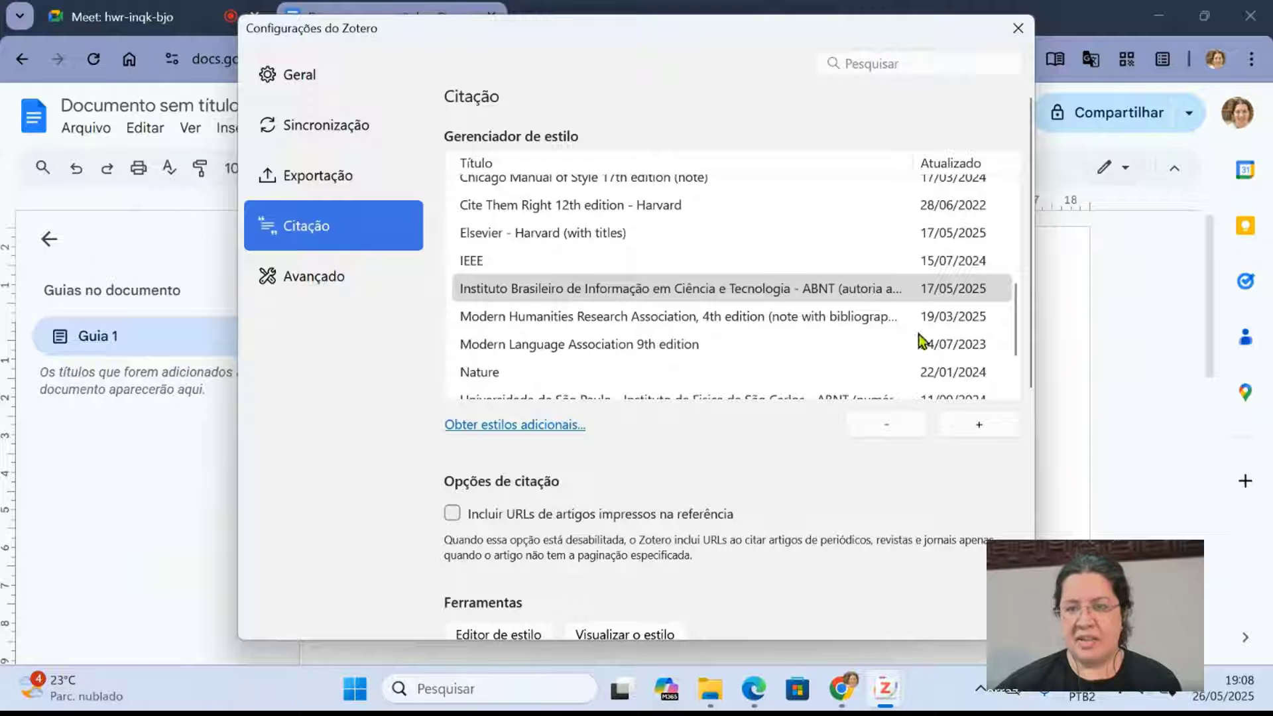
pyautogui.click(1025, 33)
# - Set the document's Zotero citation style to "Instituto Brasileiro de Informação em Ciência e Tecnologia - ABNT (autoria abreviada)"
pyautogui.click(544, 127)
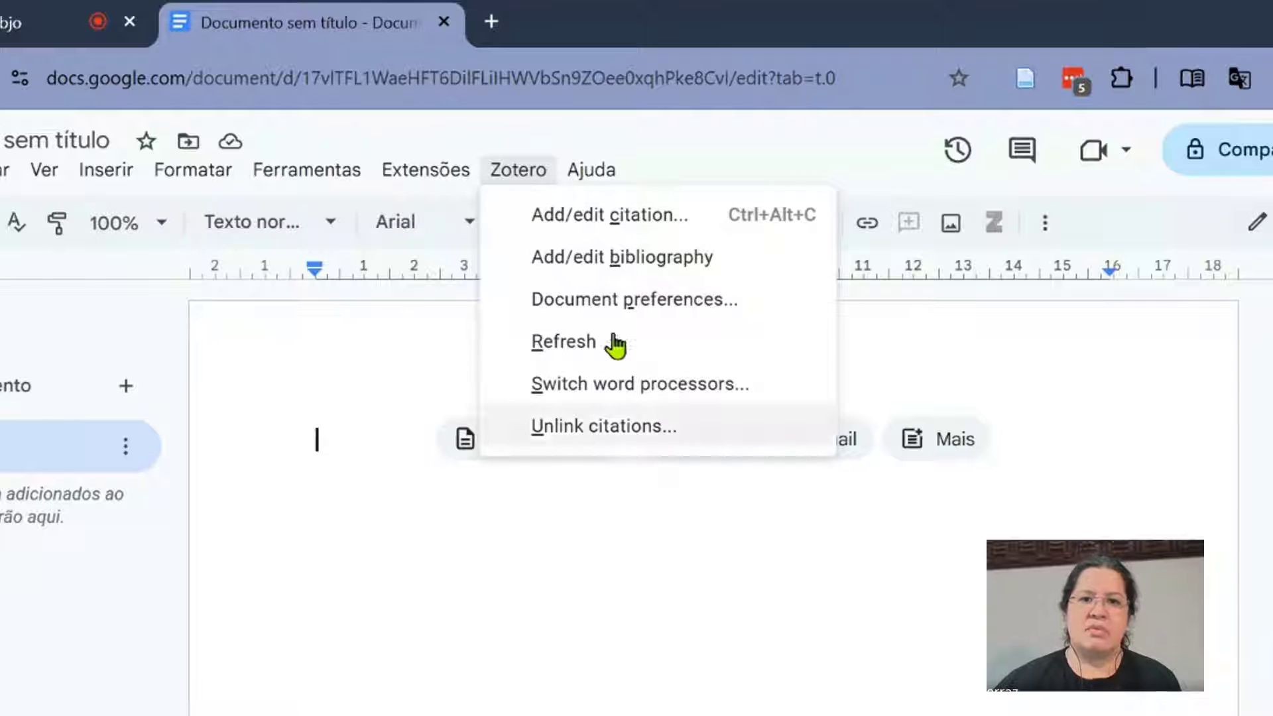
pyautogui.click(632, 301)
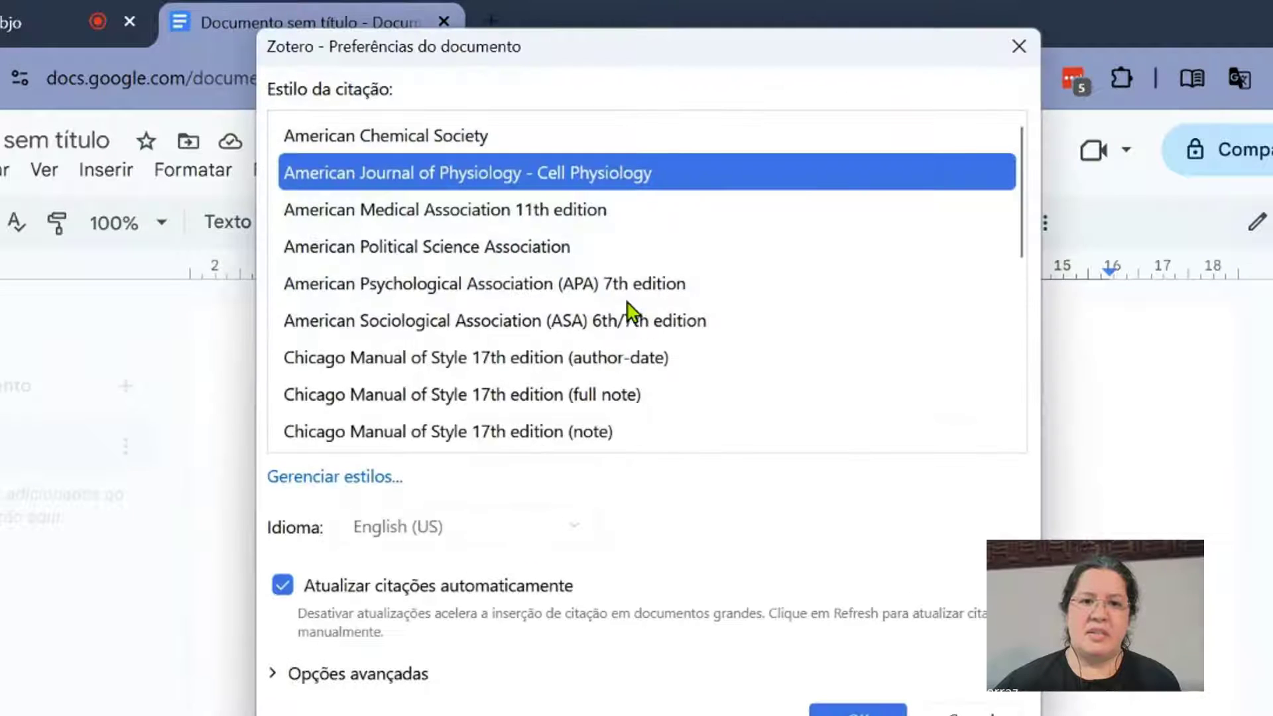
pyautogui.scroll(-4, 747, 278)
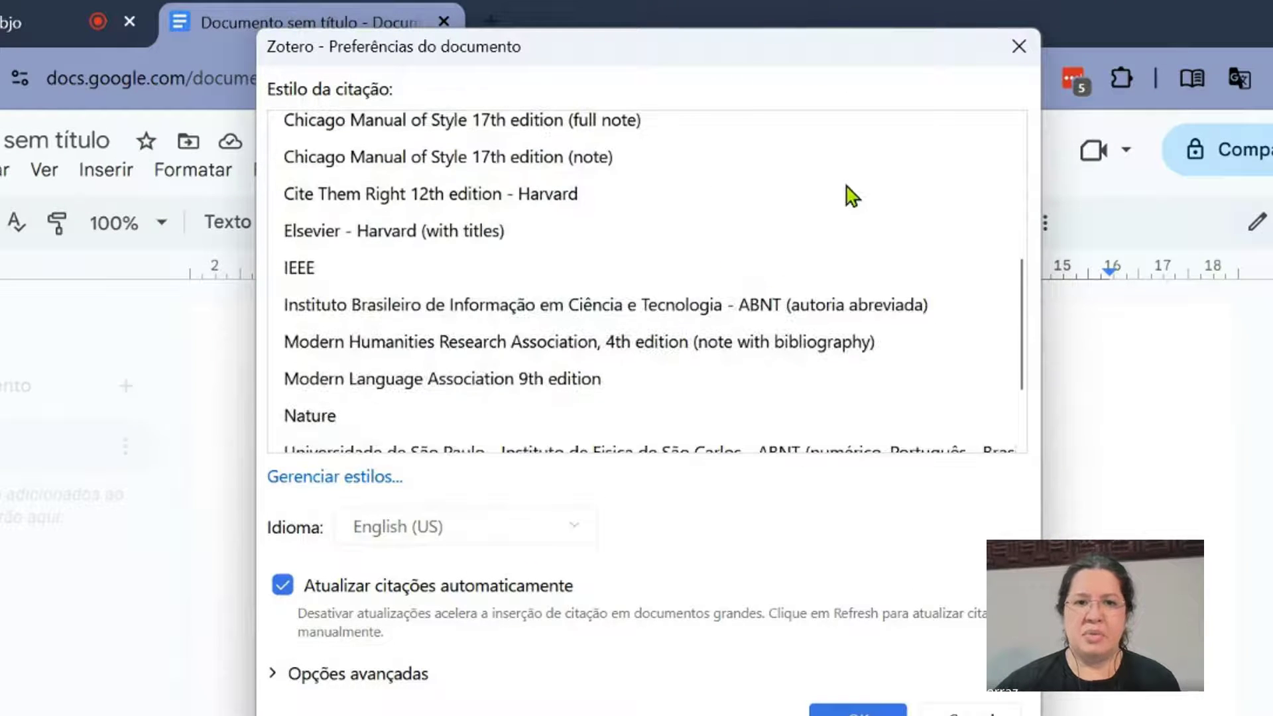
pyautogui.click(756, 304)
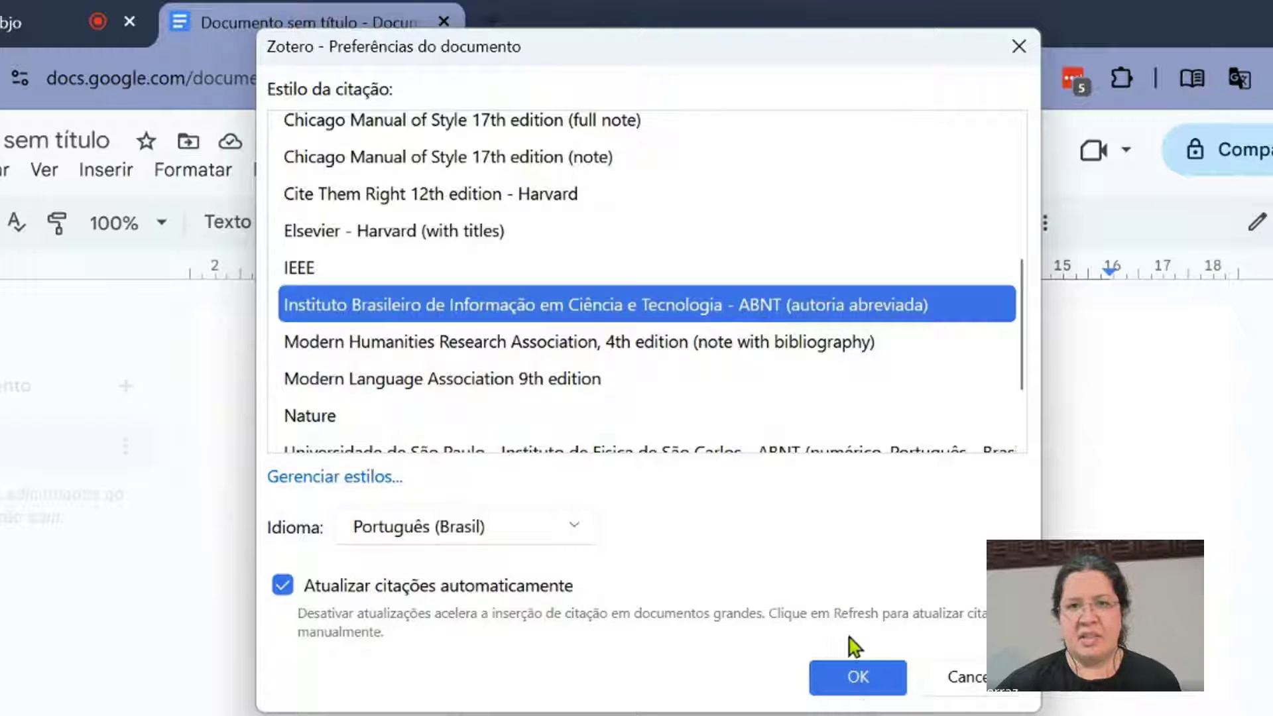
pyautogui.click(859, 677)
# - Reopen the Zotero document preferences and bring their hidden window to the front
pyautogui.click(524, 170)
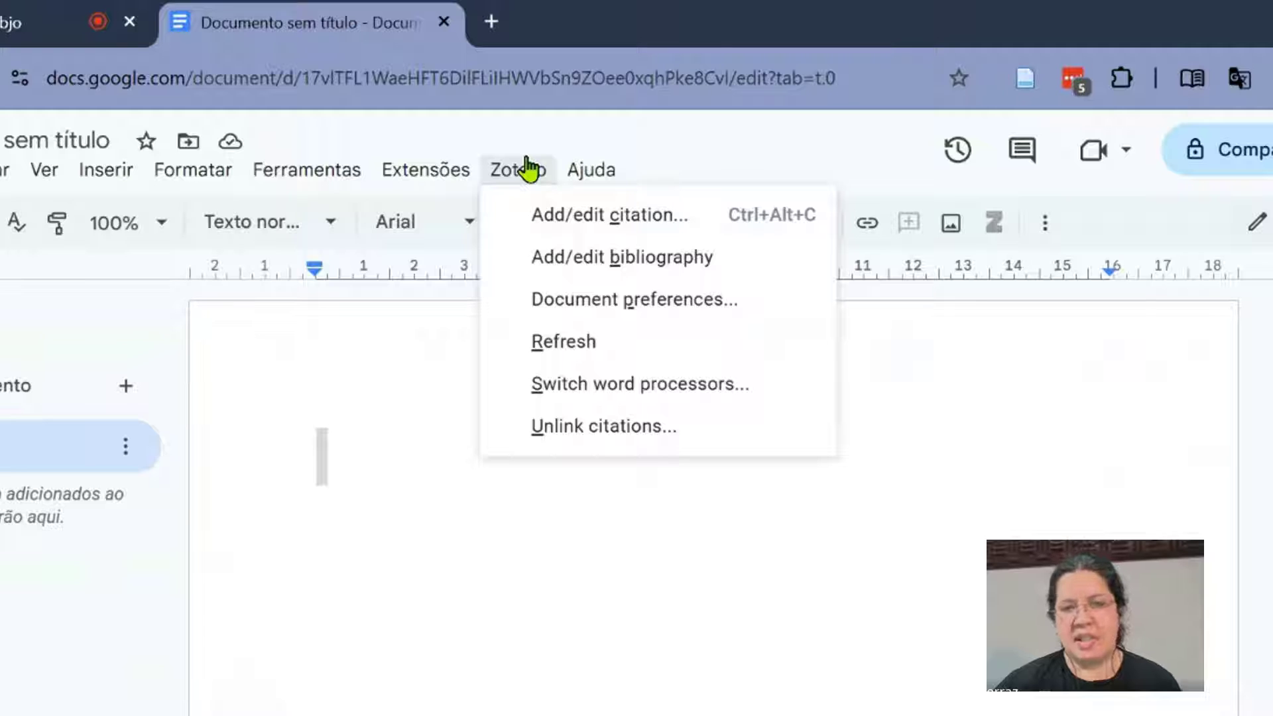
pyautogui.click(631, 306)
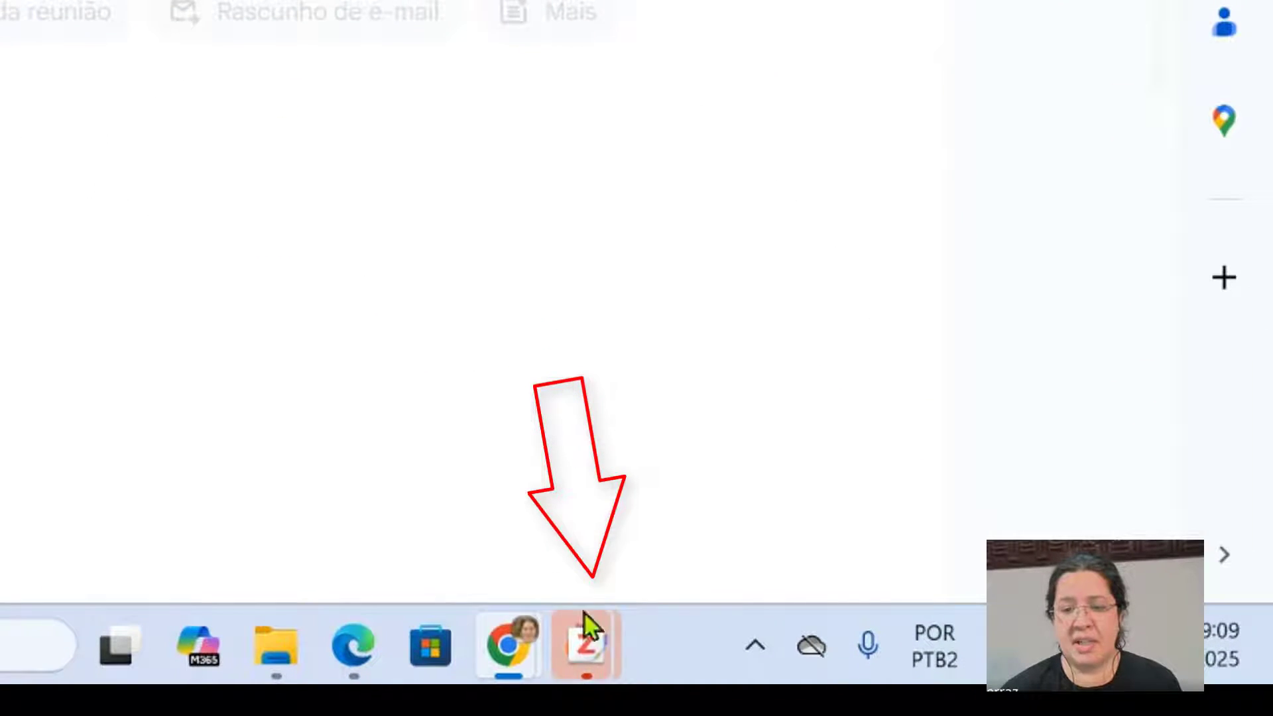
pyautogui.click(586, 627)
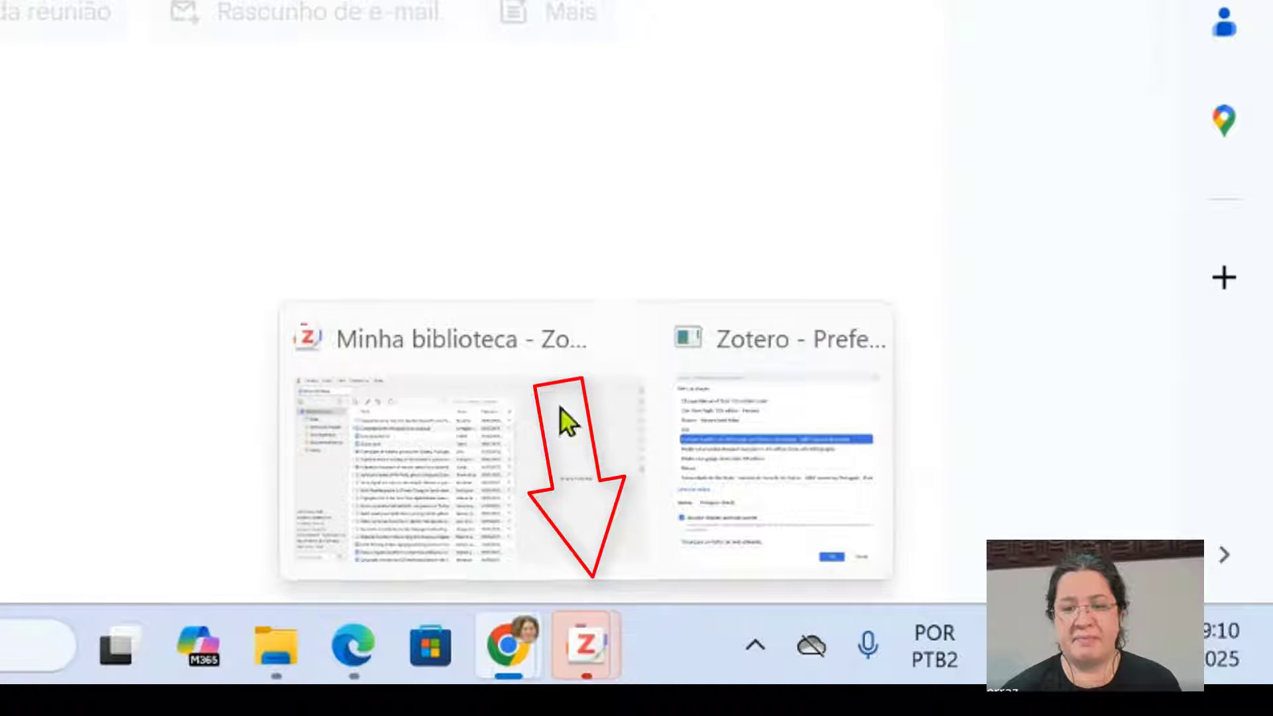
pyautogui.moveTo(573, 648)
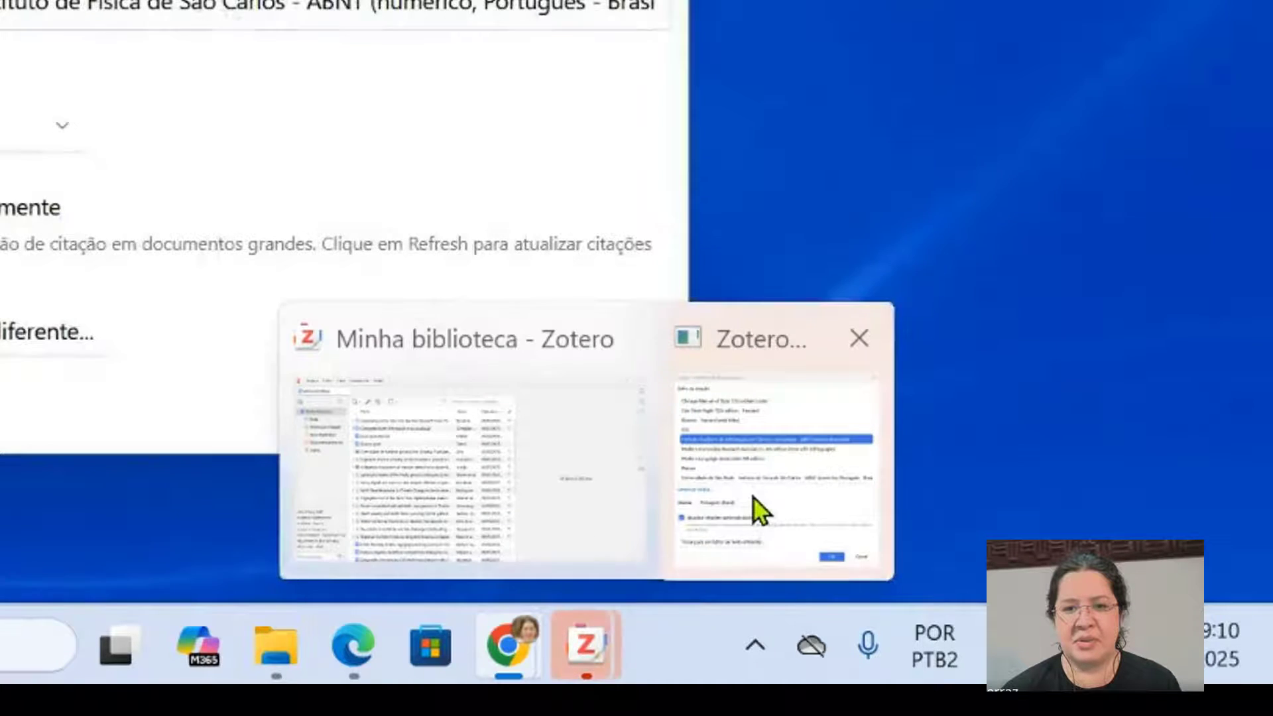
pyautogui.click(756, 508)
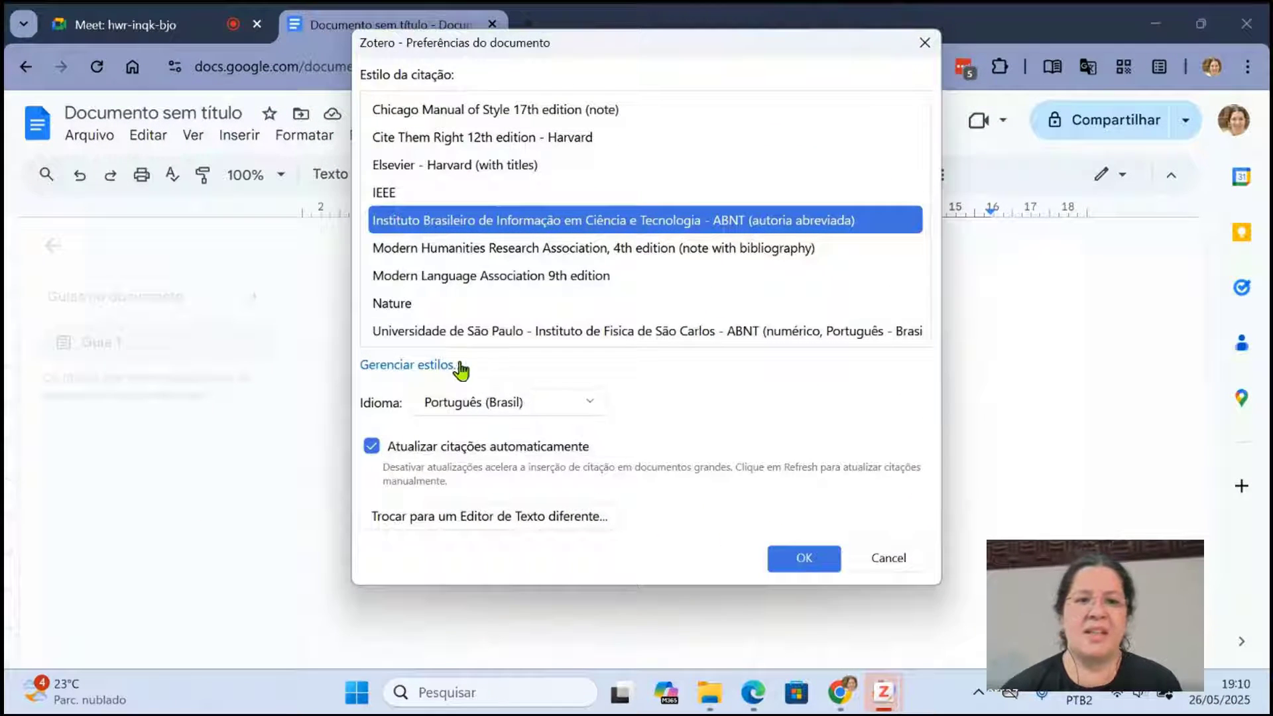
# - Open the repository of additional styles again and search it for "UFRG"
pyautogui.click(455, 364)
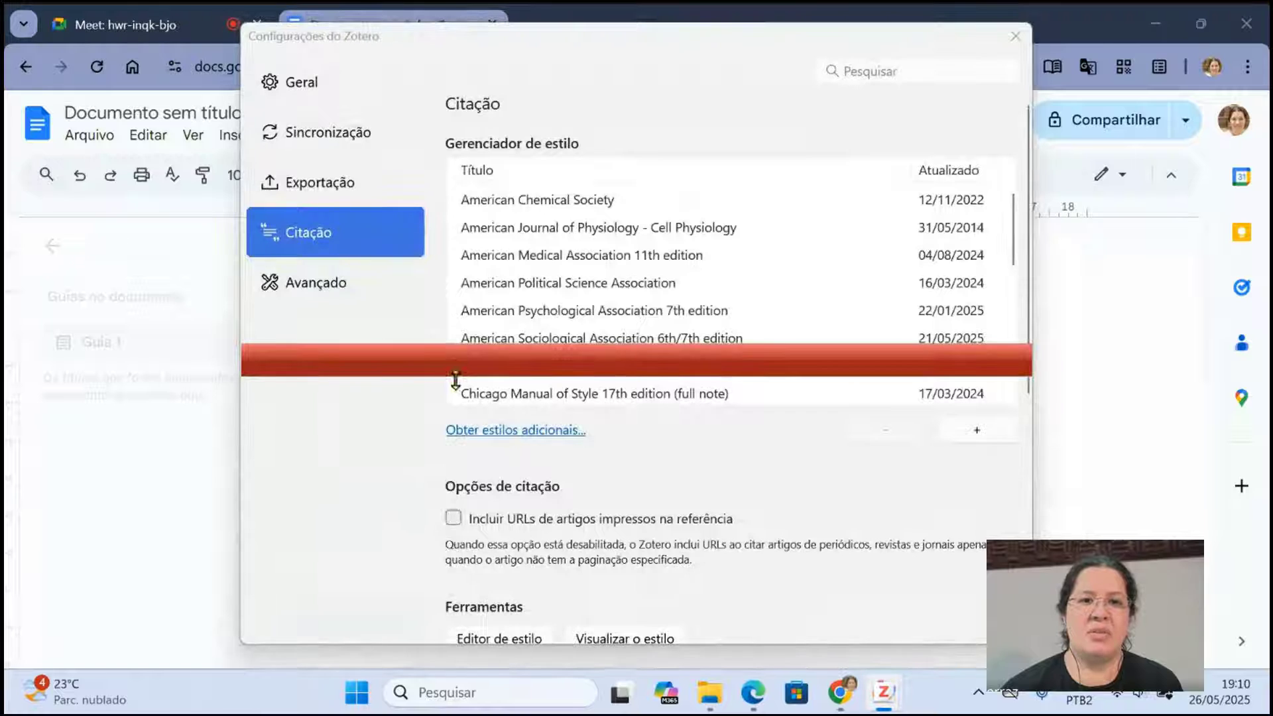
pyautogui.click(938, 372)
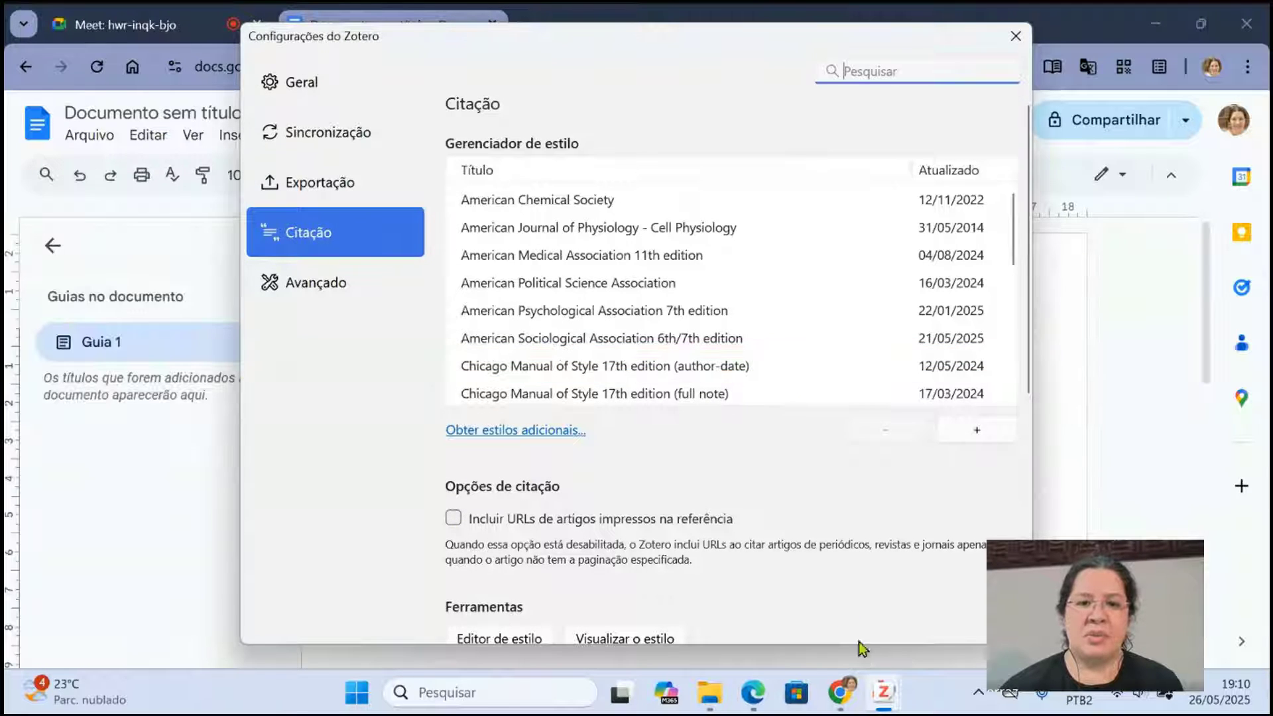
pyautogui.click(551, 429)
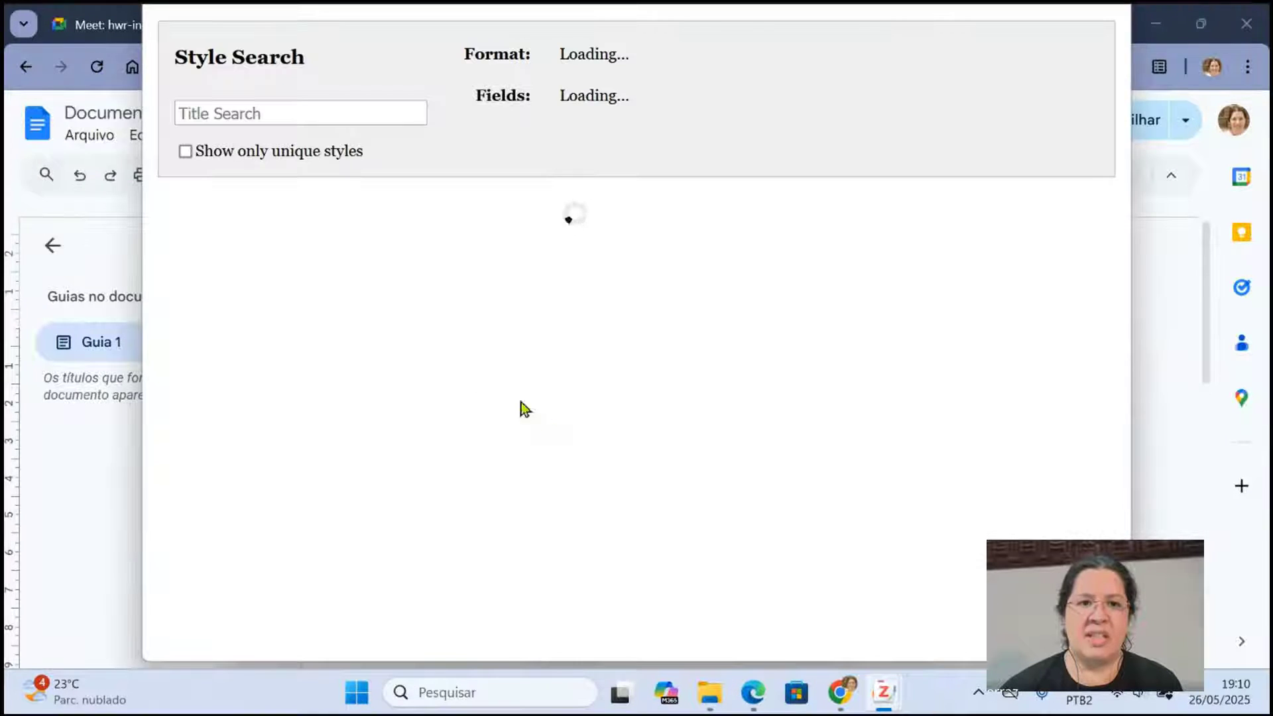
pyautogui.click(290, 112)
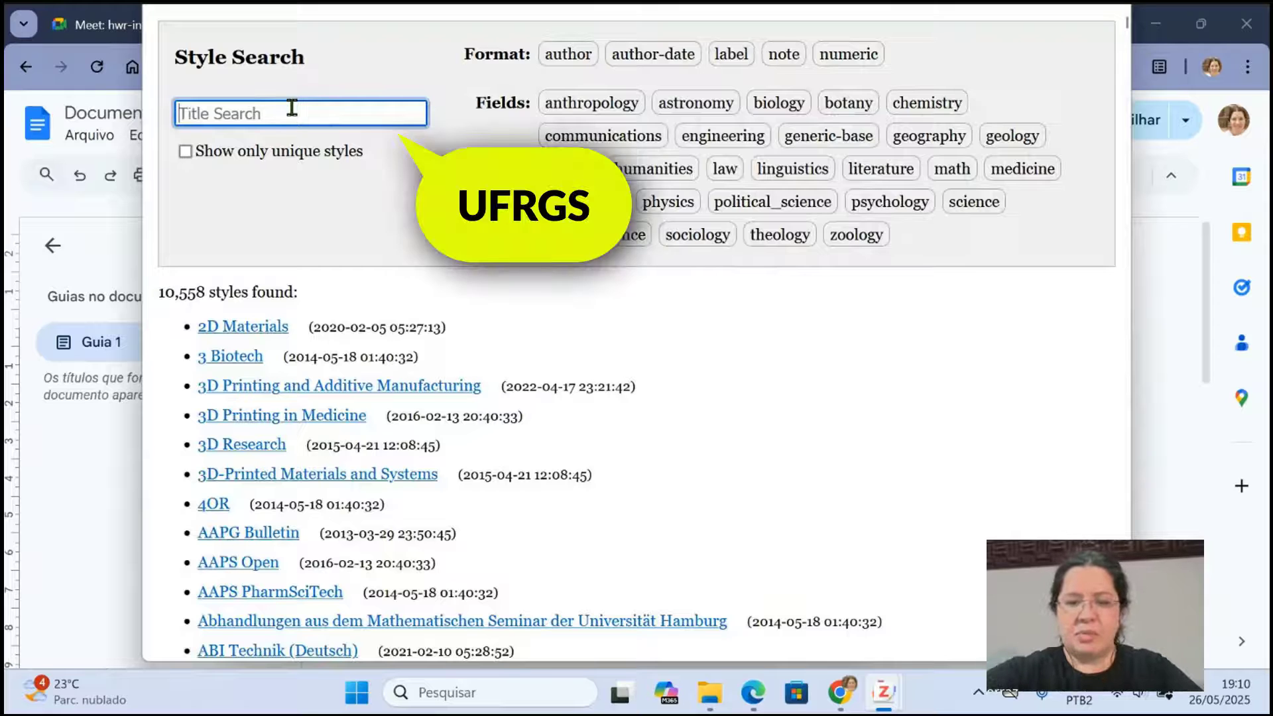
pyautogui.write('UFRG')
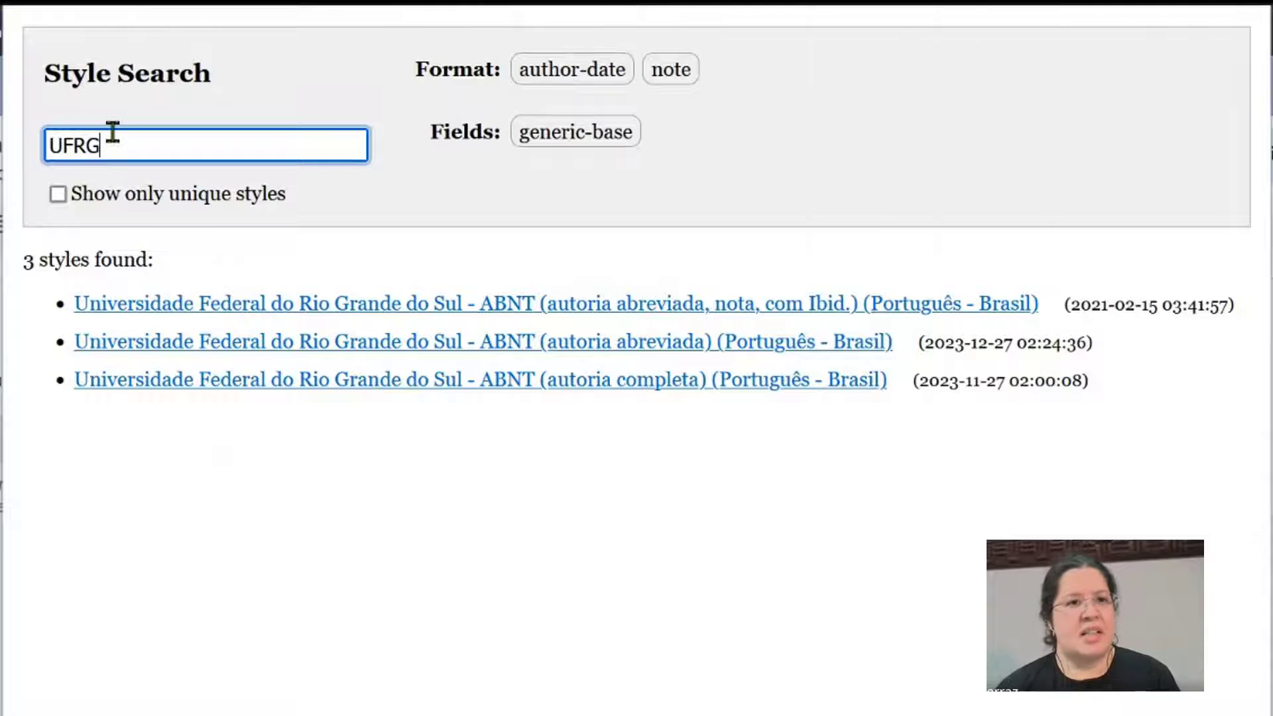
# - Replace the style repository search with "IFSC" to look up that institute's ABNT style
pyautogui.doubleClick(113, 133)
pyautogui.press('BackSpace')
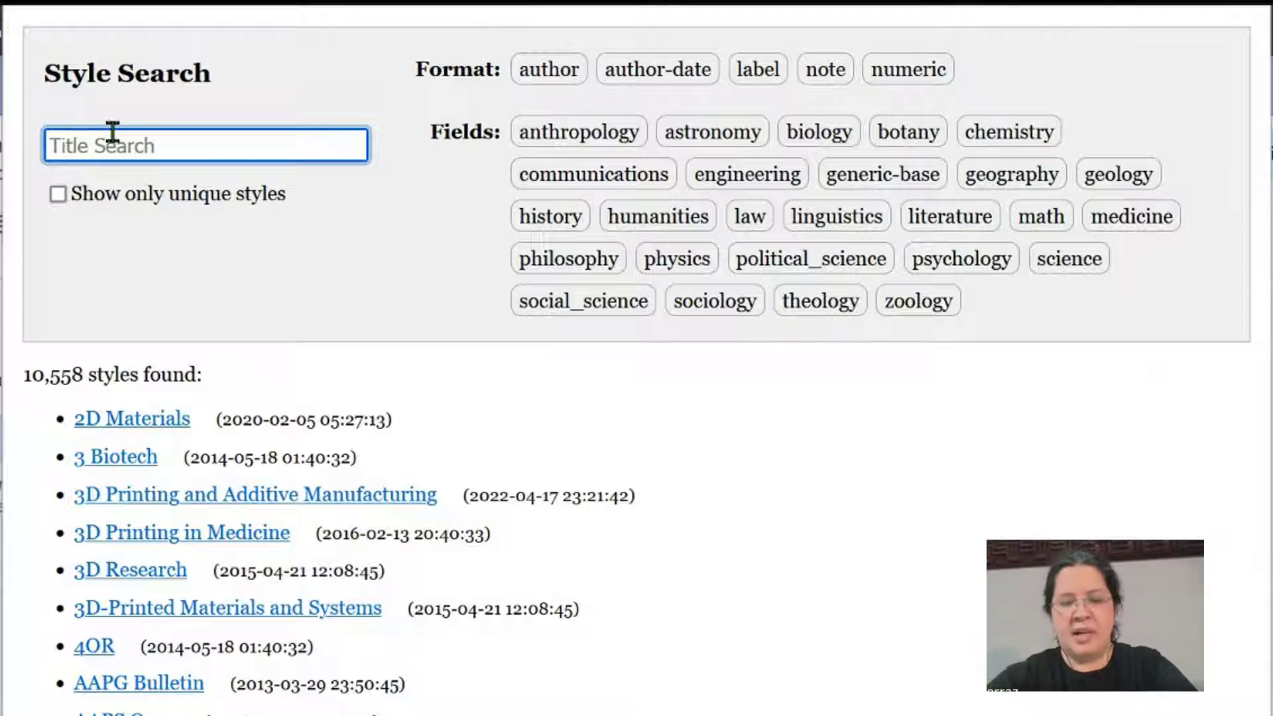
pyautogui.write('IFSC')
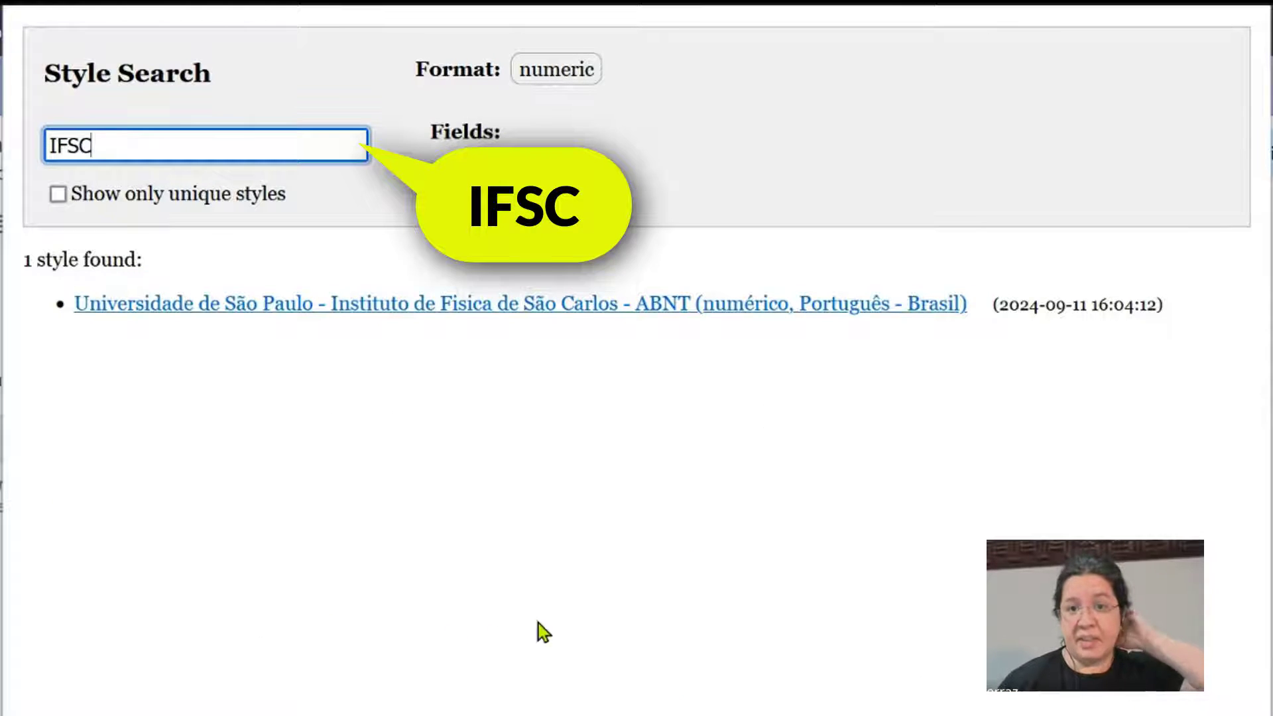
pyautogui.moveTo(826, 309)
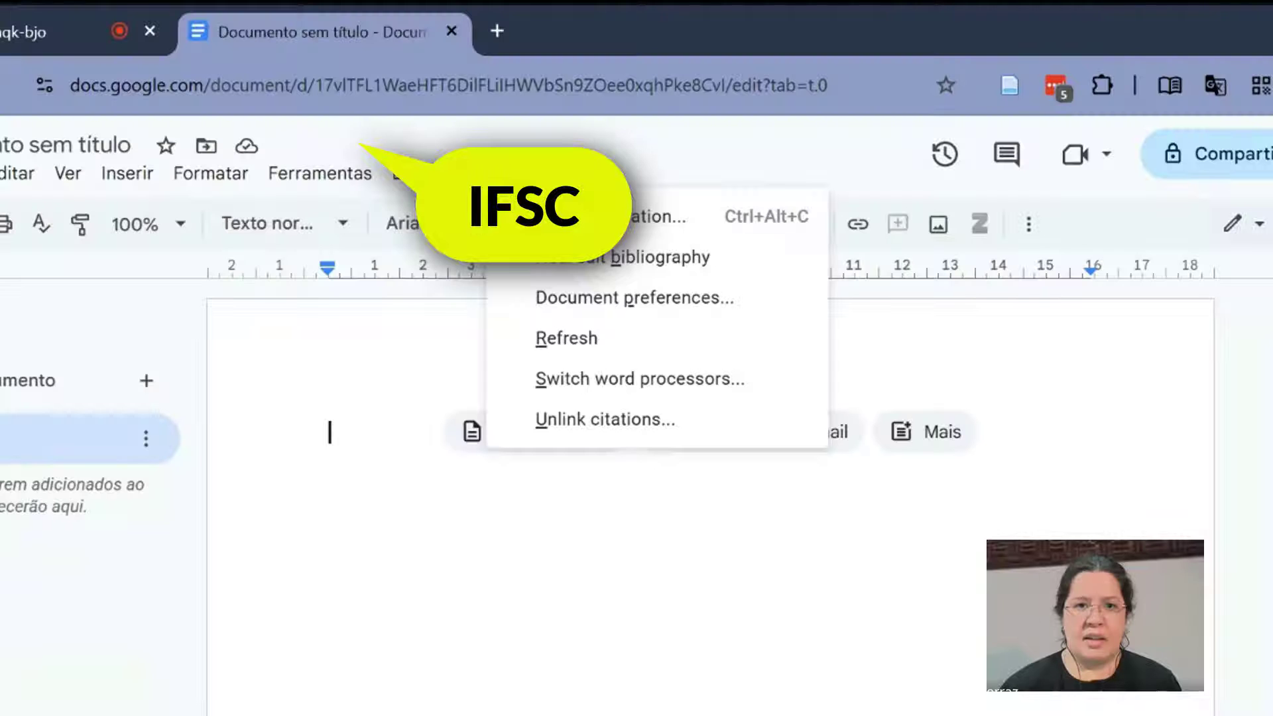
# - Start adding a Zotero citation in the document and bring its hidden citation search window to the front
pyautogui.click(580, 216)
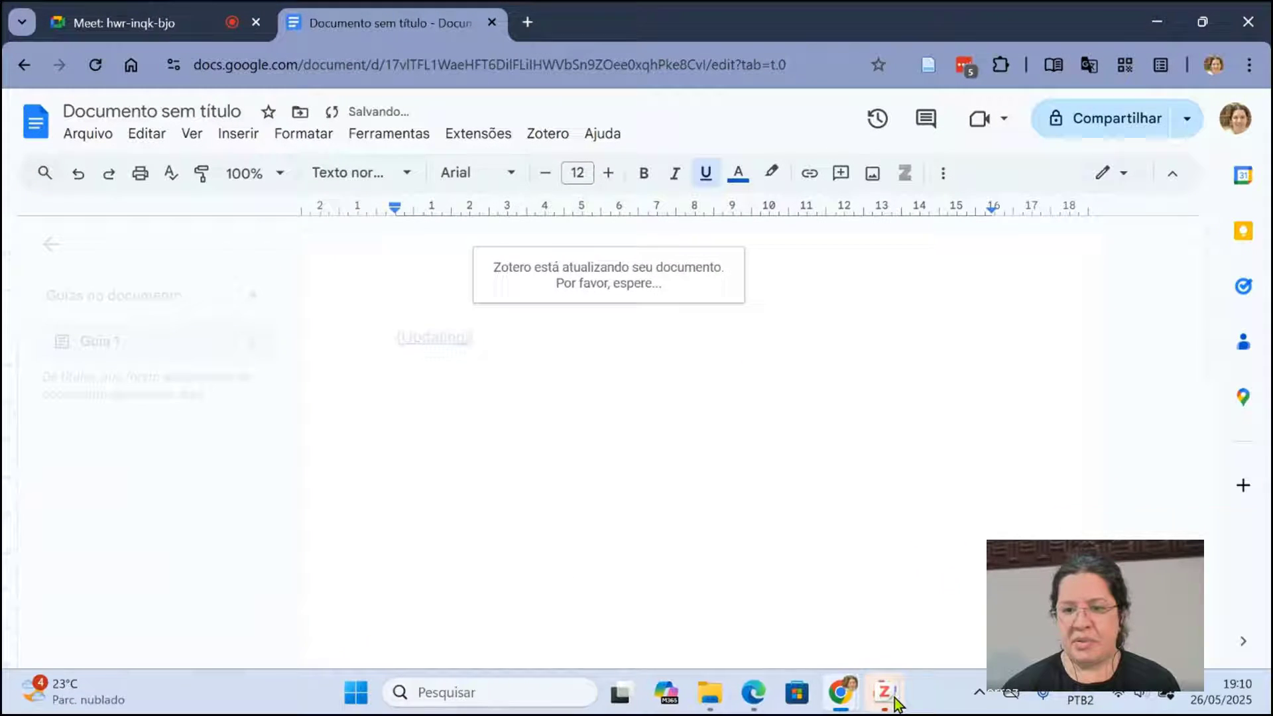
pyautogui.click(895, 702)
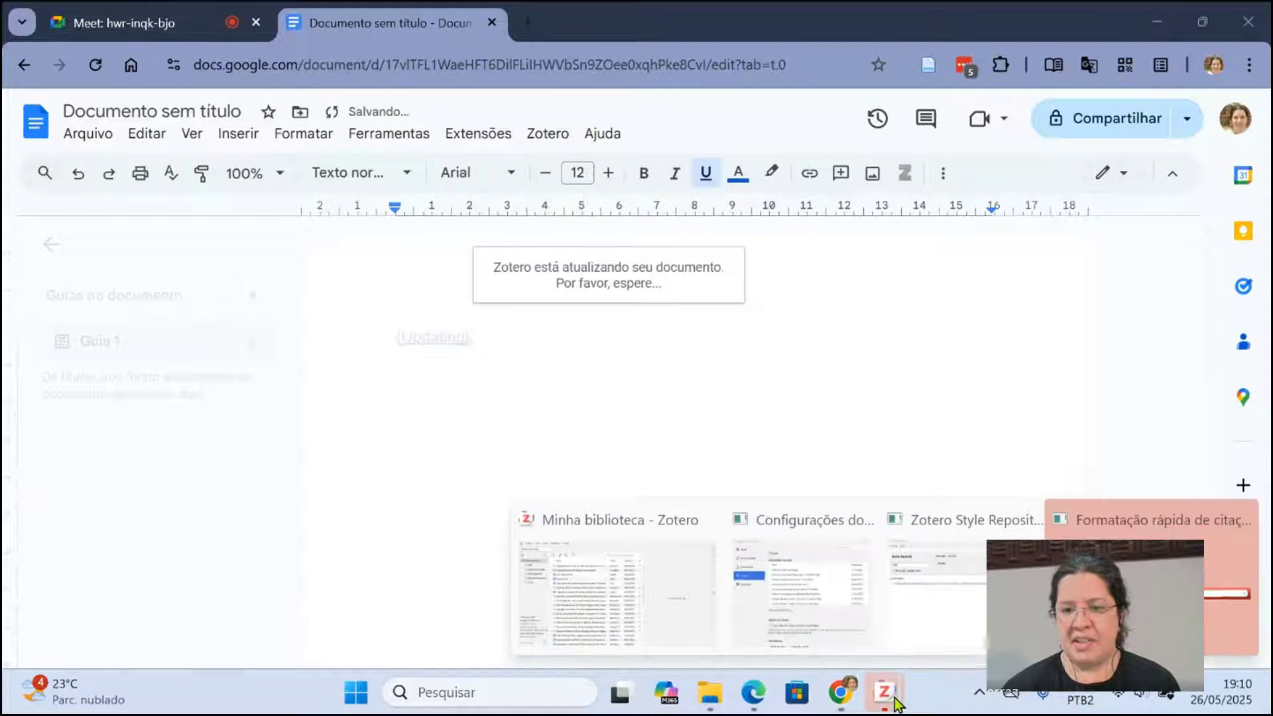
pyautogui.click(1120, 587)
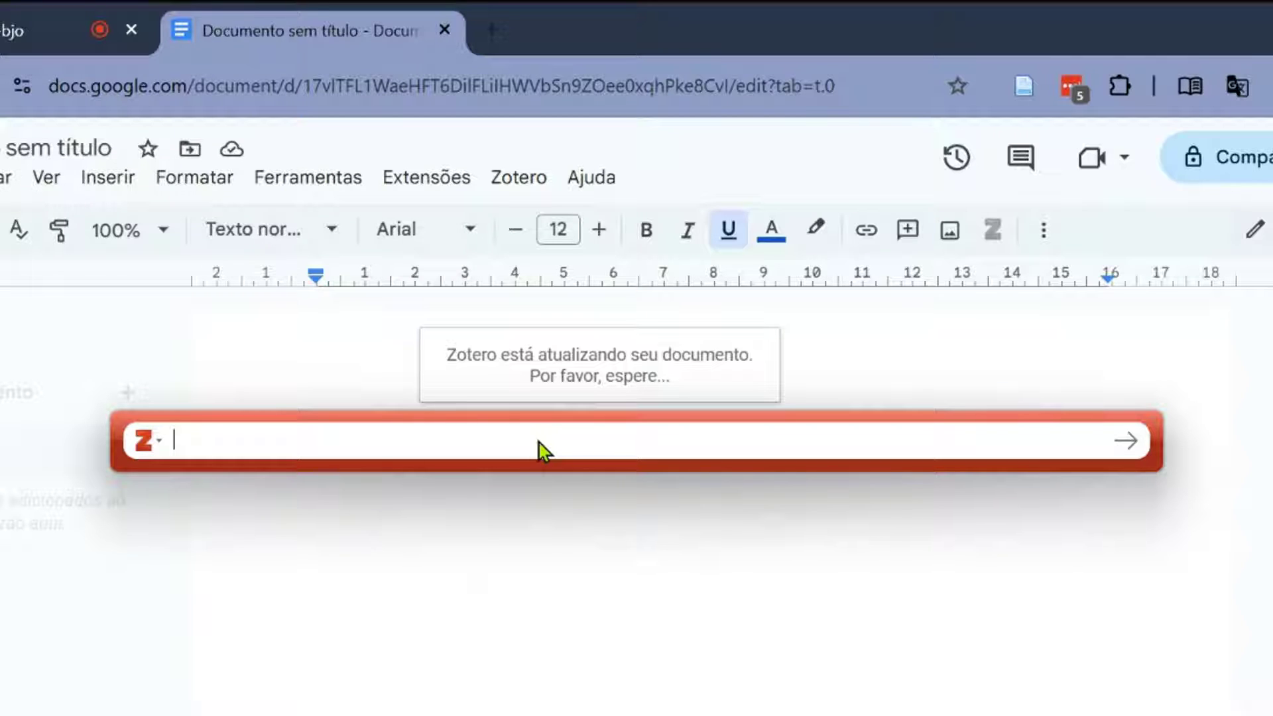
# - Search the library by author surname and cite the 2023 work "Diversidade de forídeos parasitoides (Diptera: Phoridae) em diferentes paisagens"
pyautogui.write('Silva')
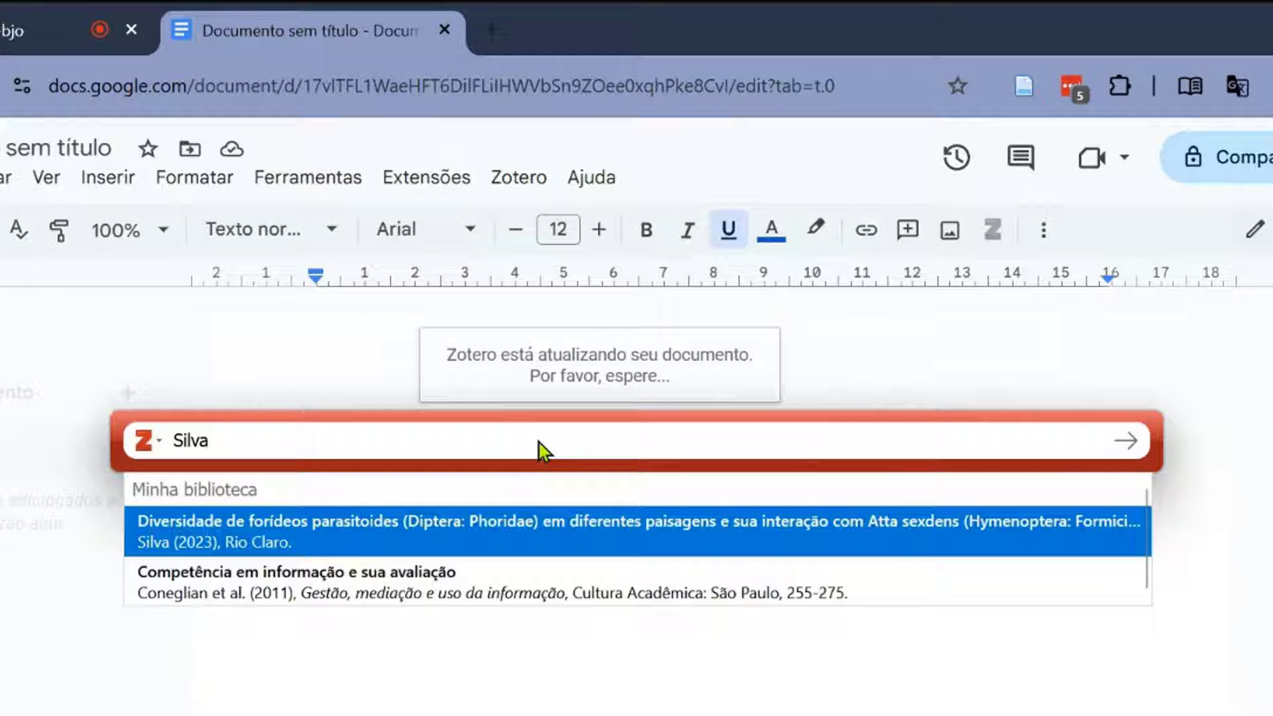
pyautogui.click(525, 514)
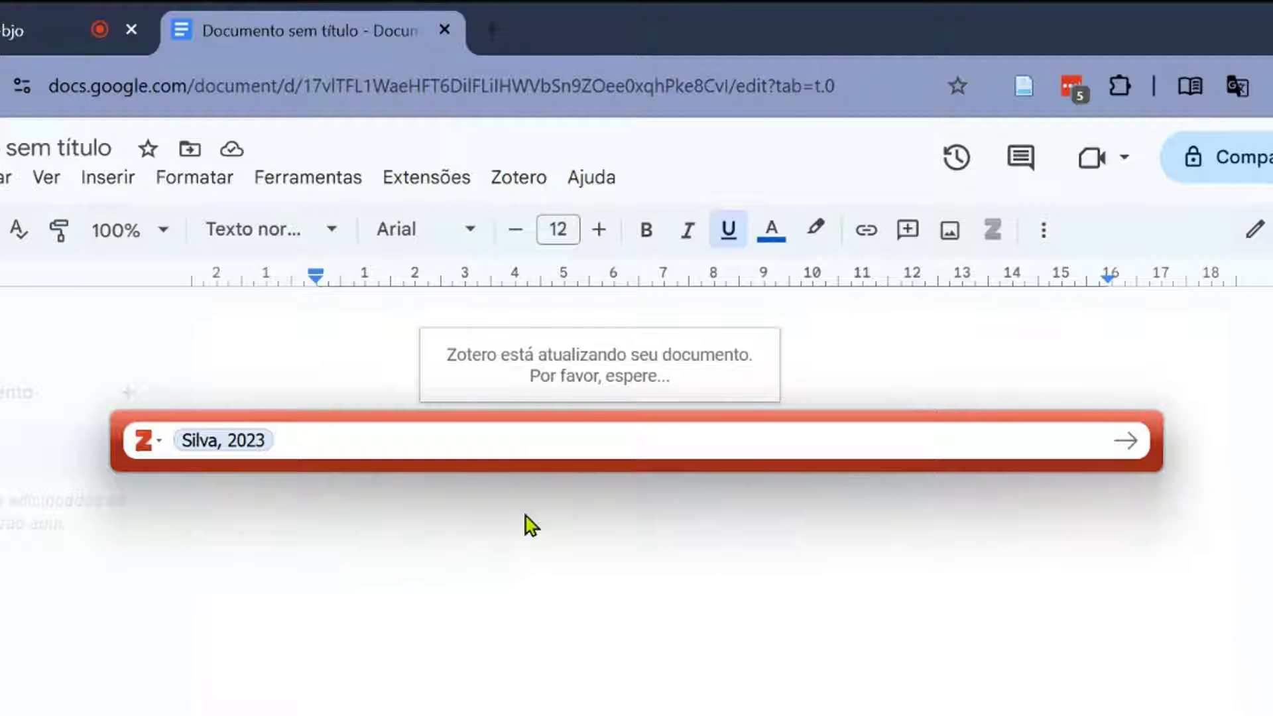
pyautogui.press('Return')
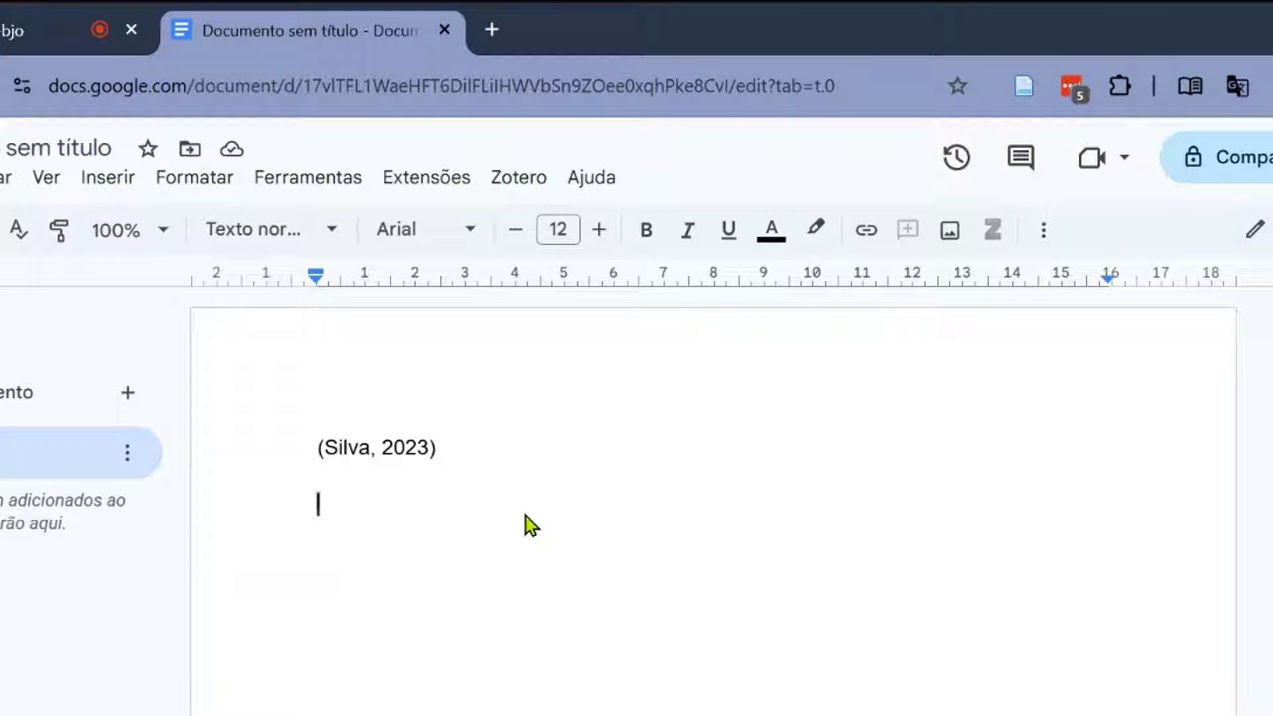
# - Start a new page with the centred heading "REFERÊNCIAS" and insert the Zotero bibliography below it
pyautogui.hotkey('ctrl', 'Return')
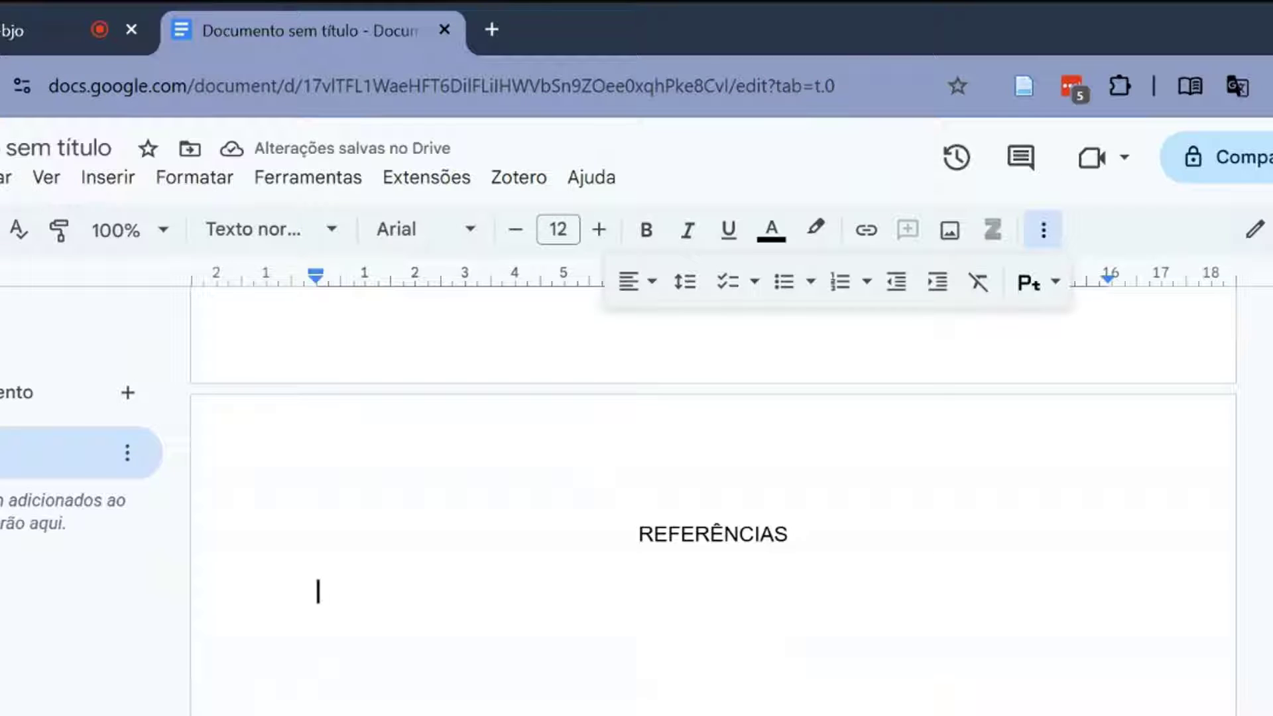
pyautogui.click(511, 193)
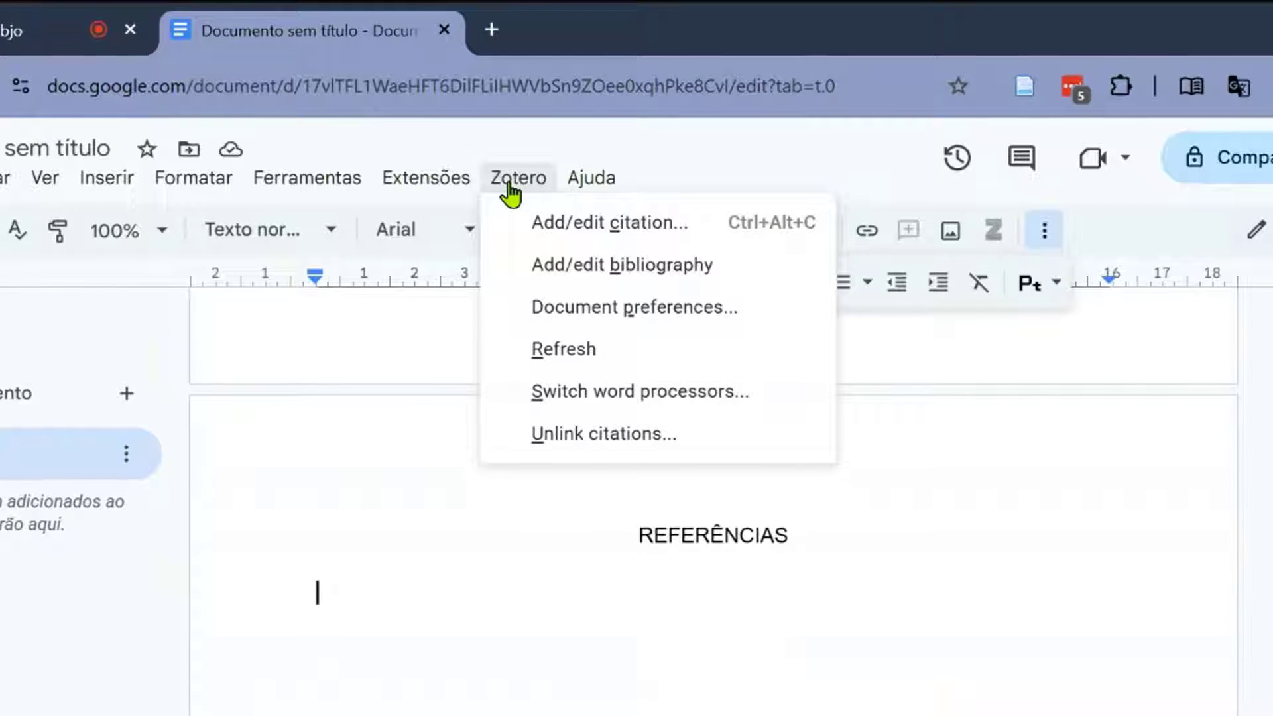
pyautogui.click(607, 281)
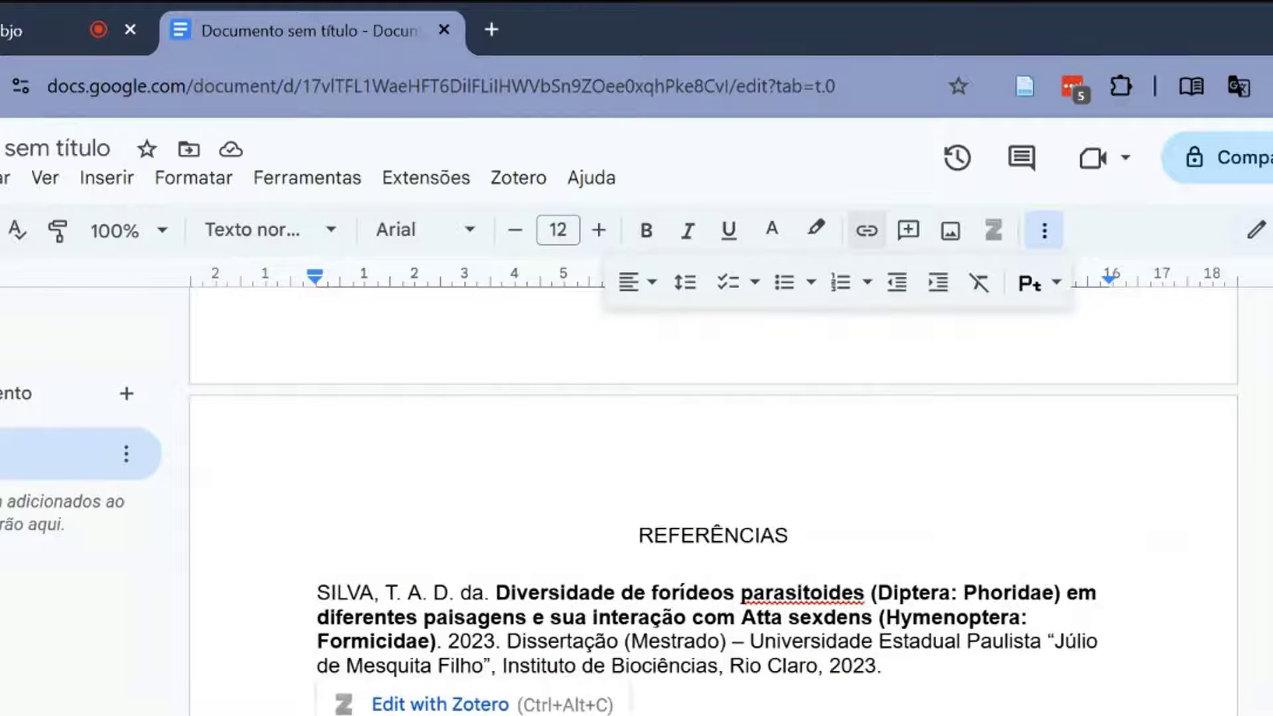
pyautogui.scroll(-2, 837, 708)
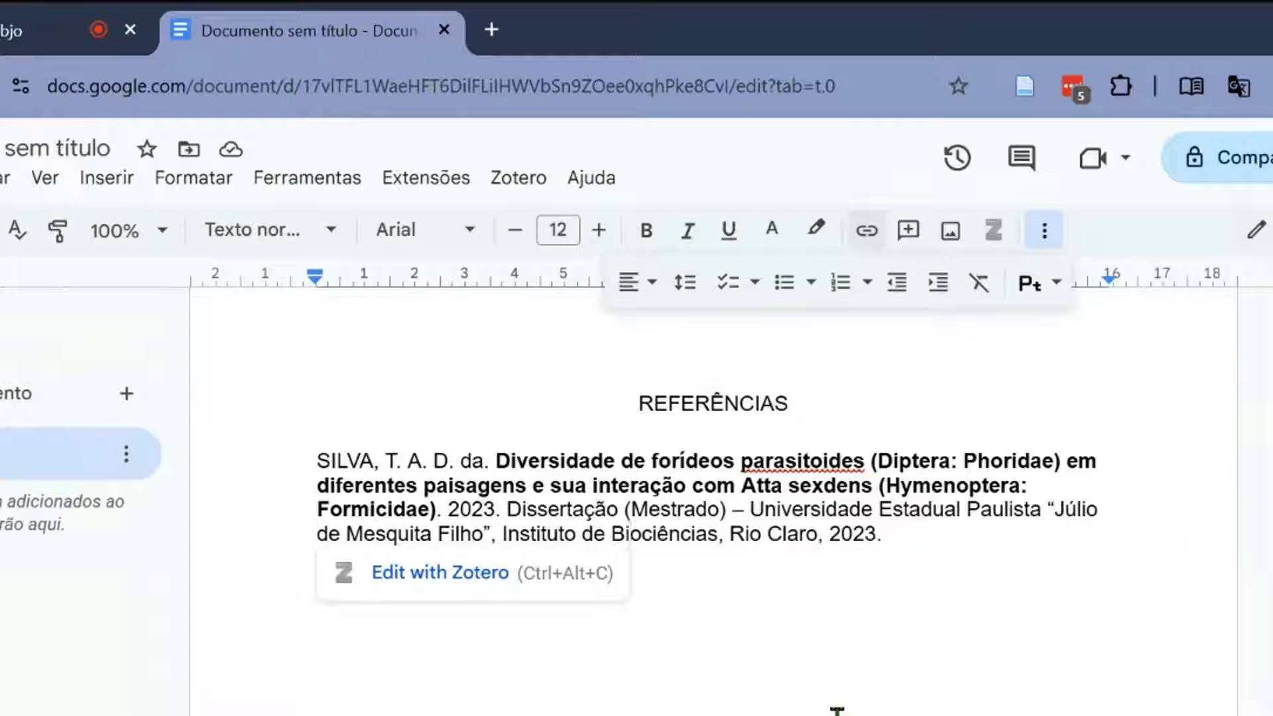
# - Below the first citation, search for "casarin" and cite "Competência em informação e sua avaliação" on a new line
pyautogui.scroll(10, 856, 710)
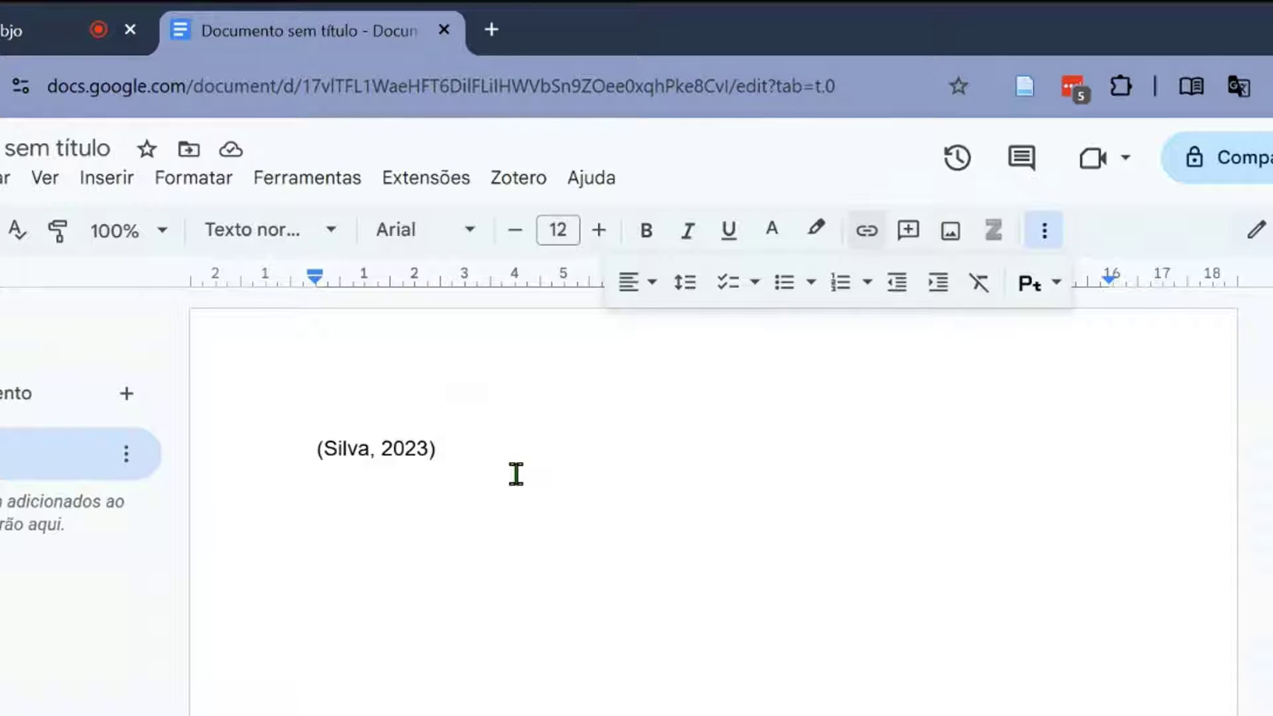
pyautogui.press('Return')
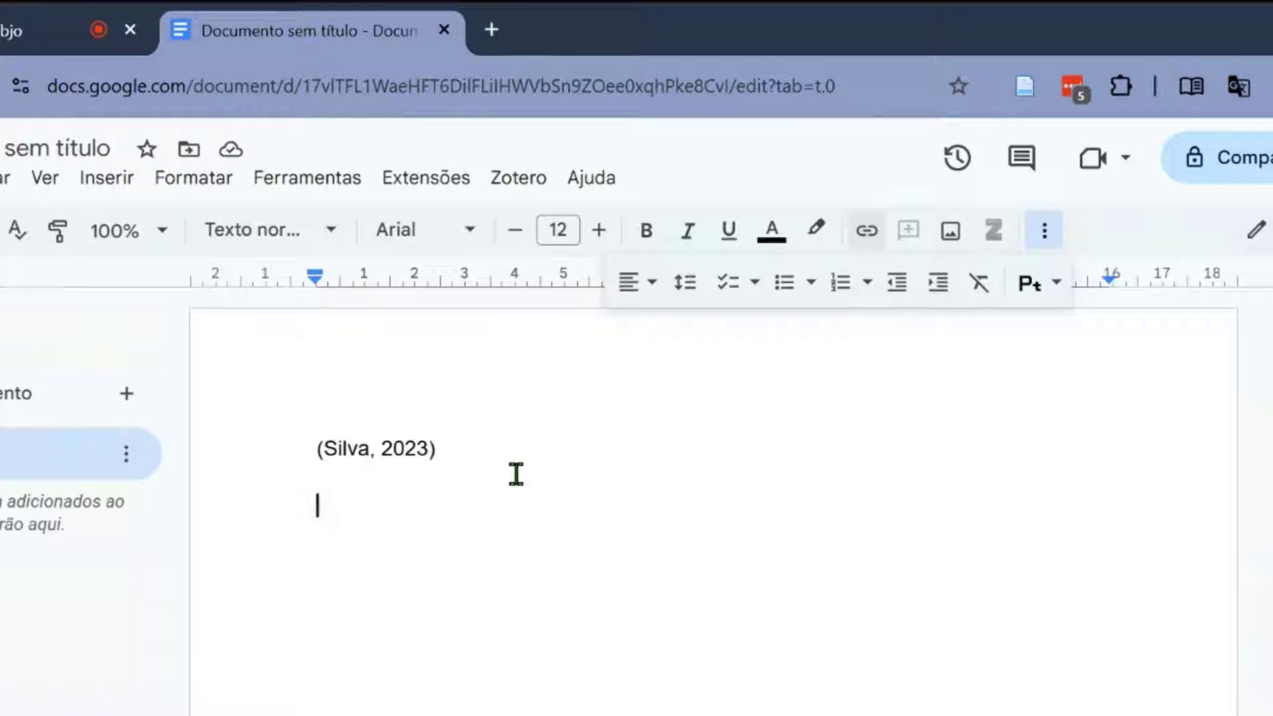
pyautogui.click(523, 174)
pyautogui.click(591, 178)
pyautogui.moveTo(507, 189)
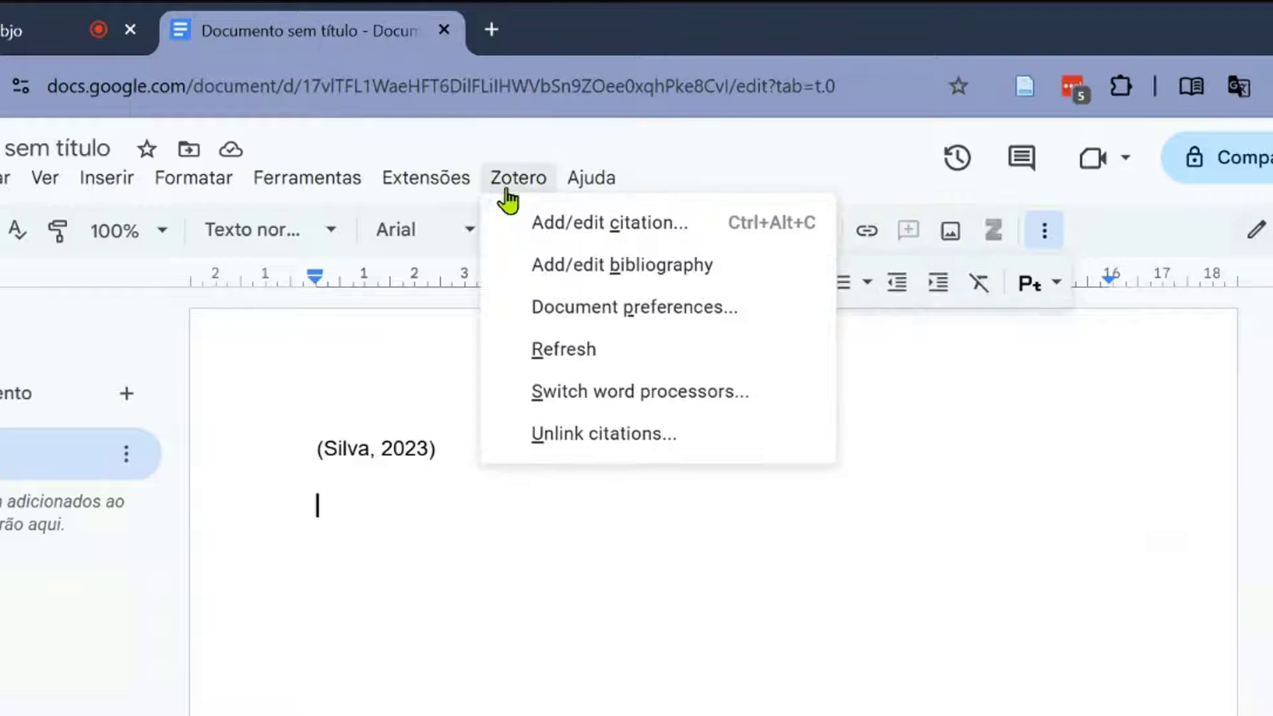
pyautogui.click(536, 234)
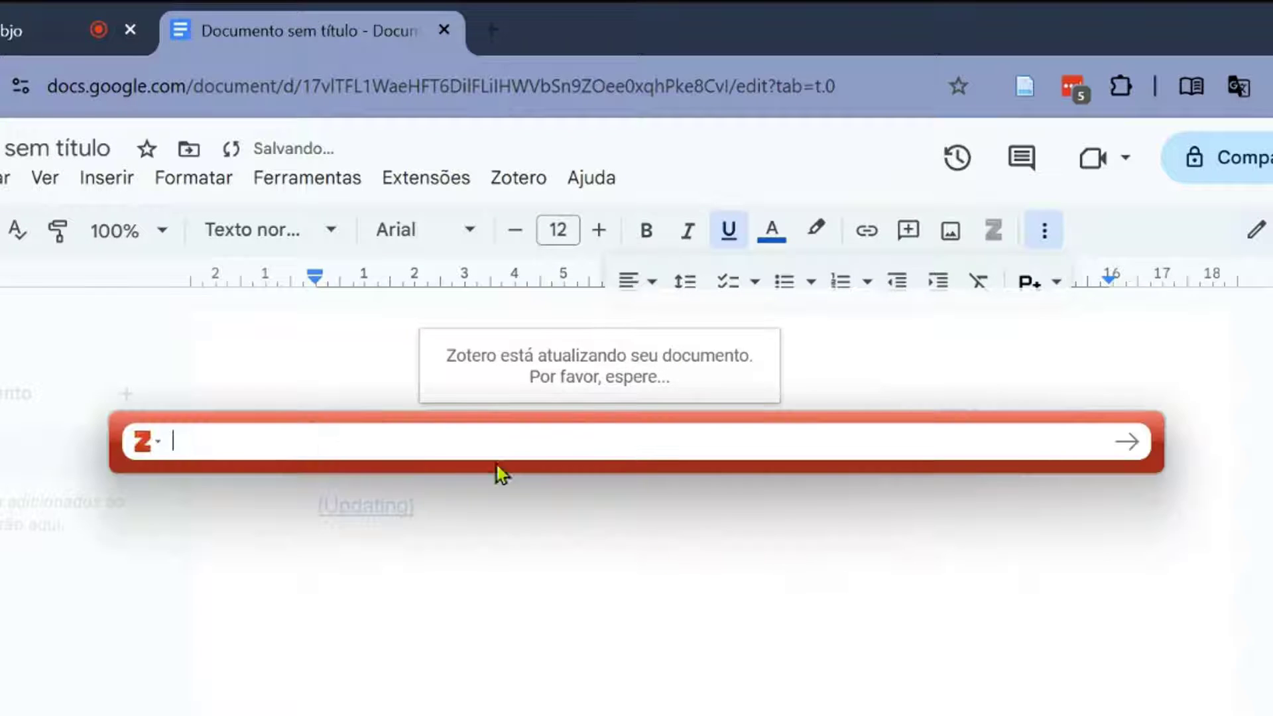
pyautogui.write('casarin')
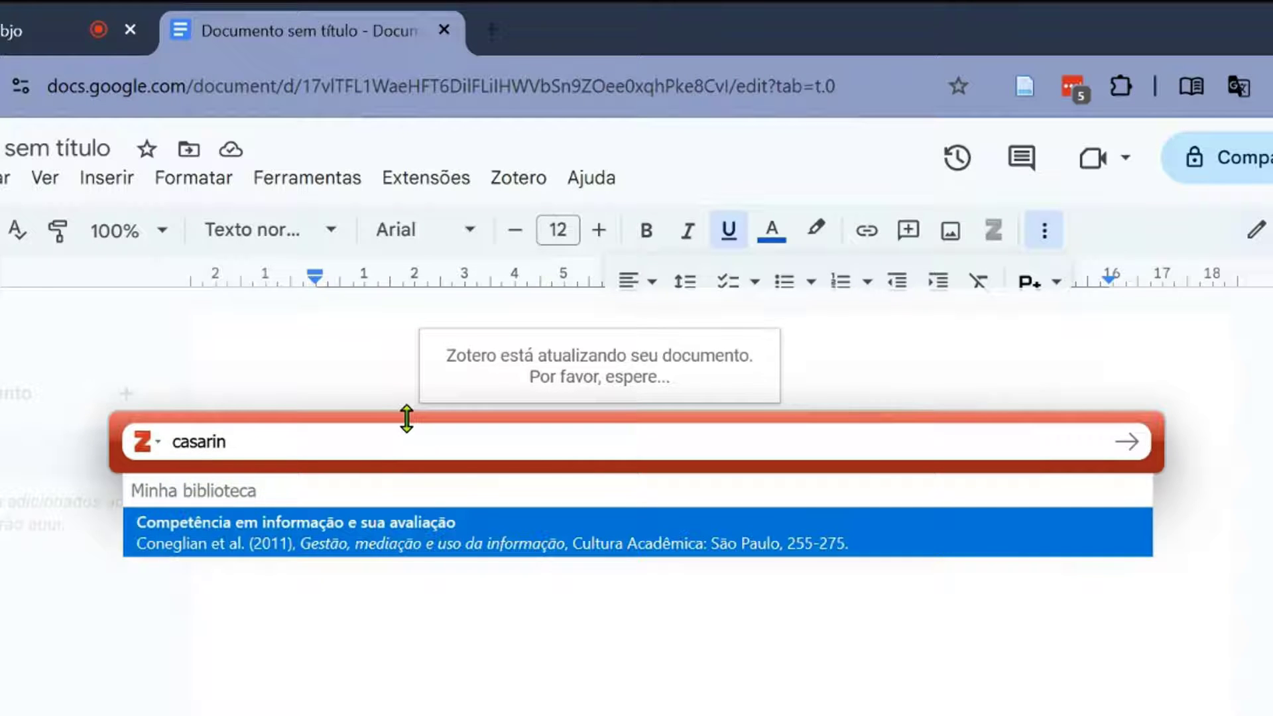
pyautogui.click(346, 541)
pyautogui.press('Return')
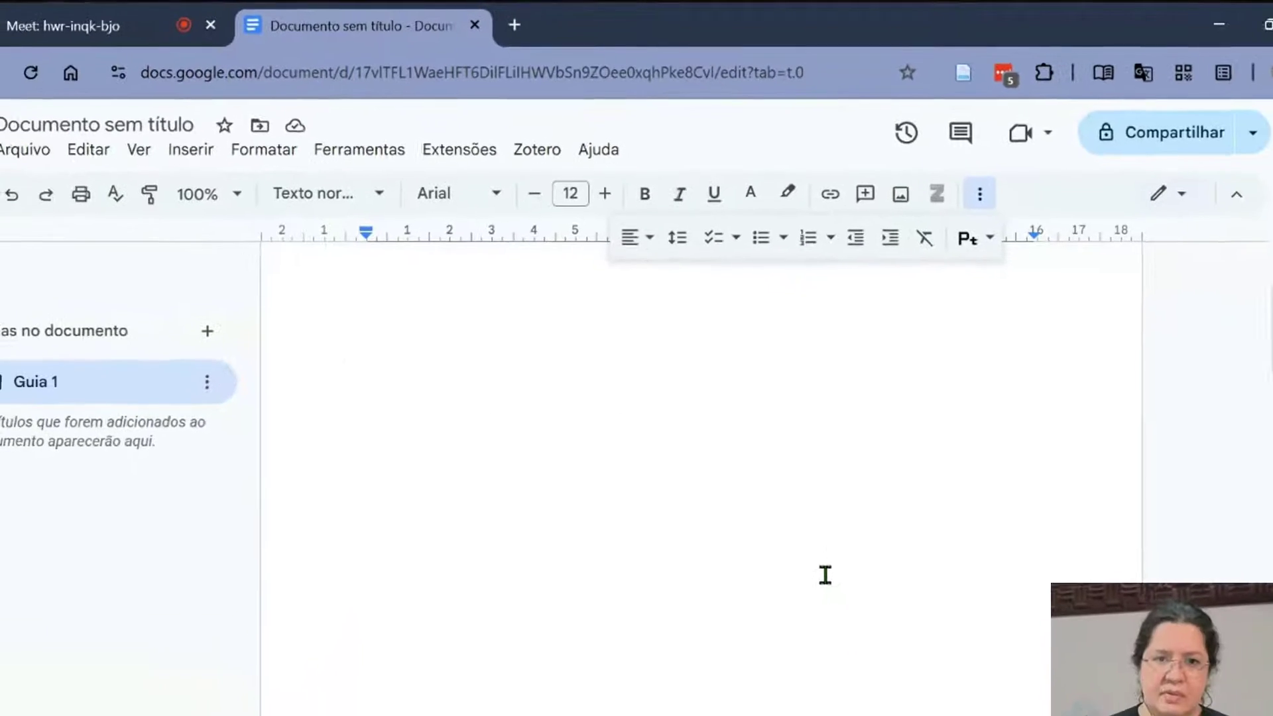
# - Make the "REFERÊNCIAS" heading above the bibliography bold
pyautogui.scroll(-5, 818, 551)
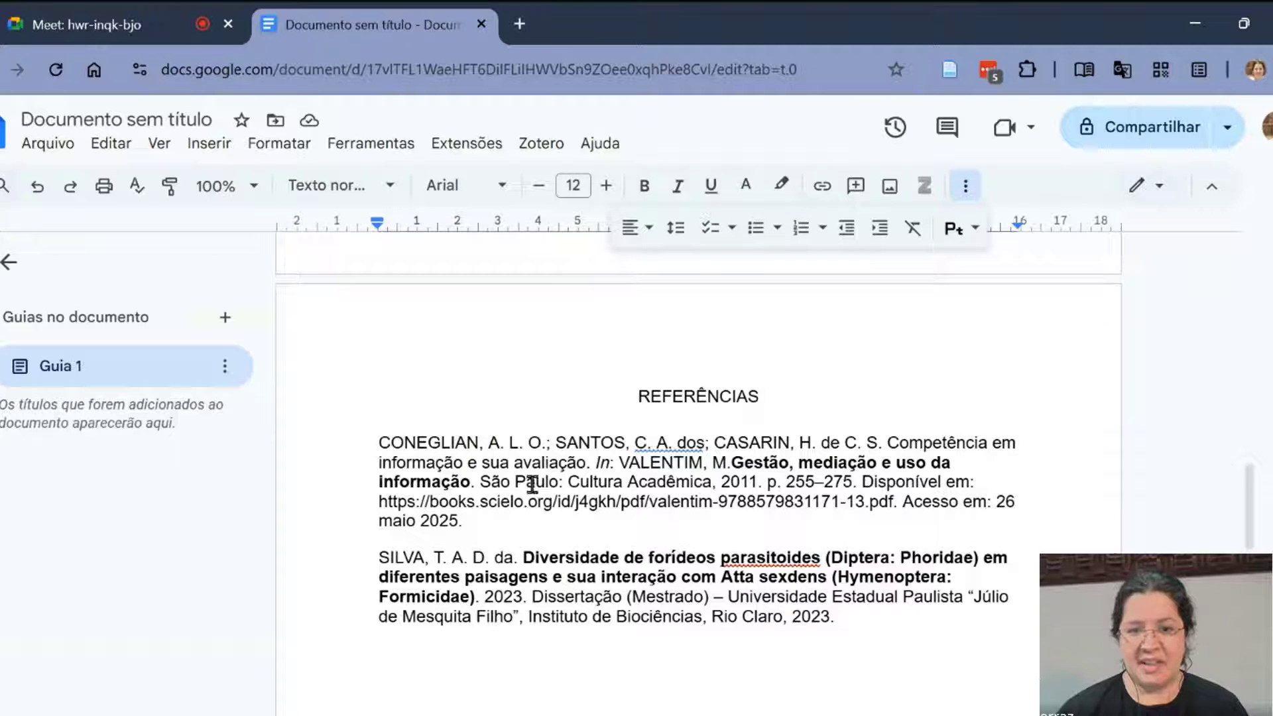
pyautogui.doubleClick(681, 396)
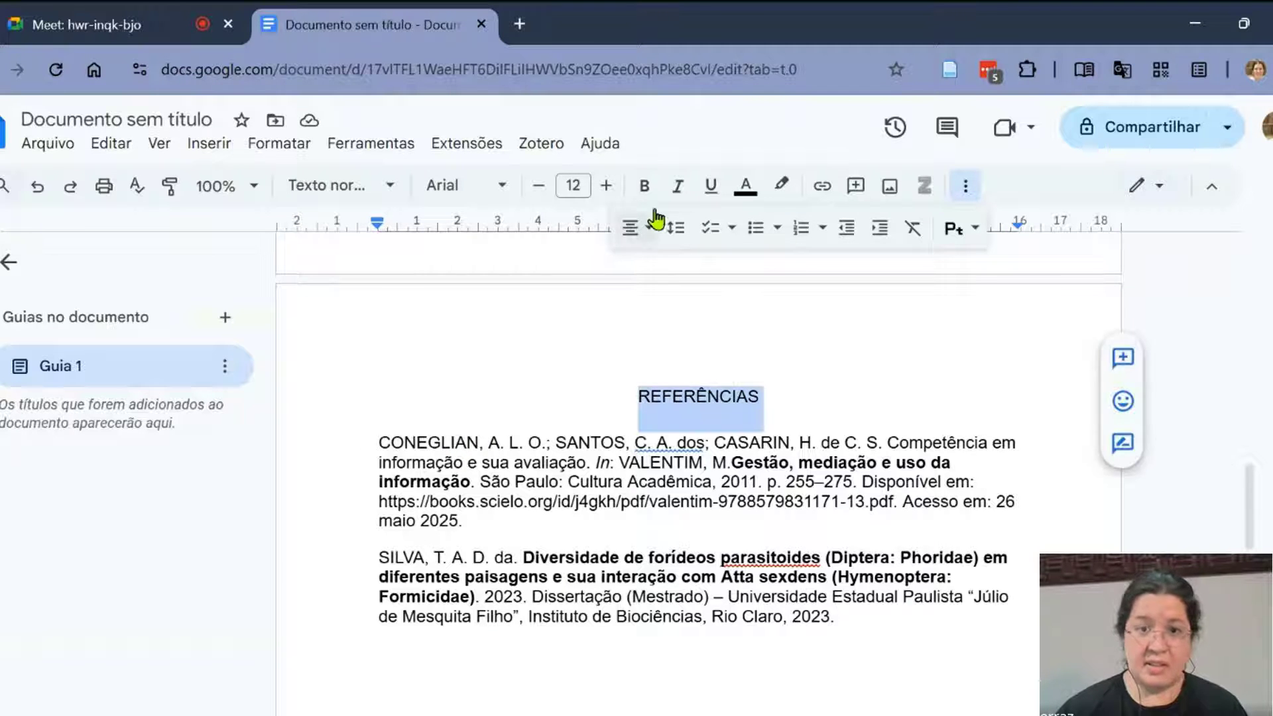
pyautogui.click(644, 185)
# - Start a third citation on a new line, search for "games" and bring the hidden citation bar back to the front
pyautogui.scroll(5, 809, 561)
pyautogui.scroll(5, 809, 561)
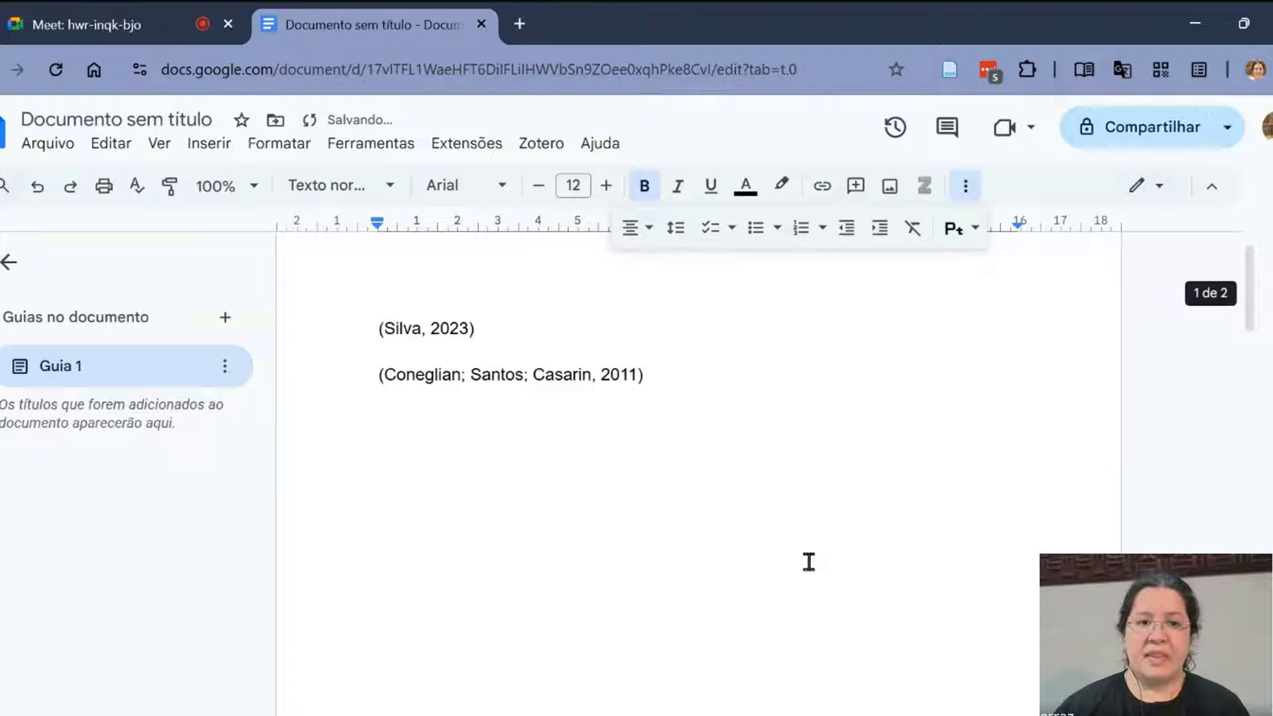
pyautogui.click(687, 421)
pyautogui.press('Return')
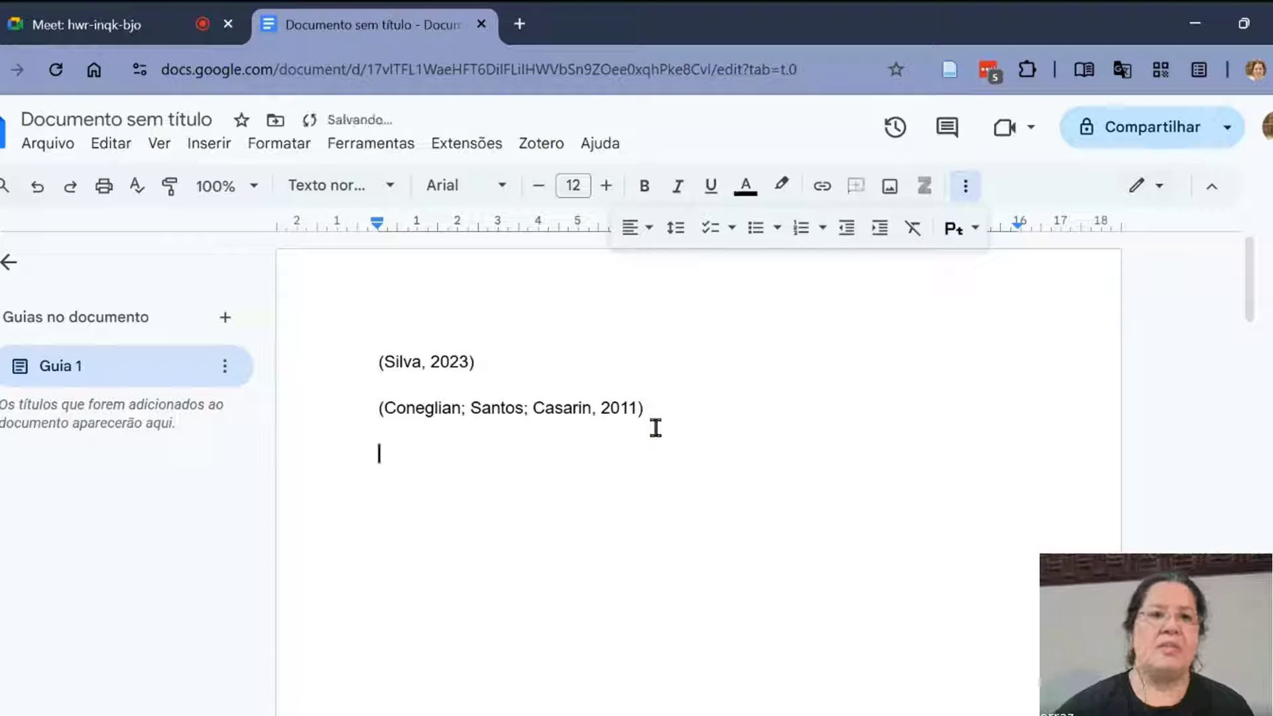
pyautogui.click(534, 144)
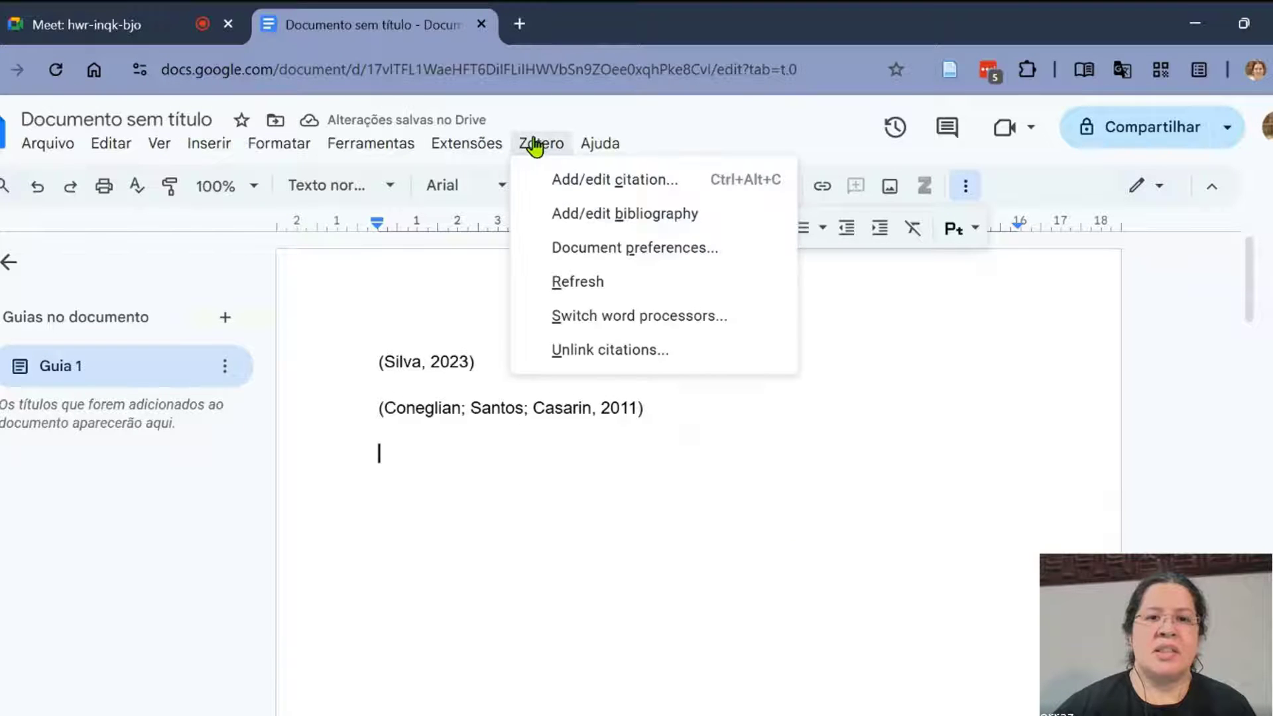
pyautogui.click(564, 177)
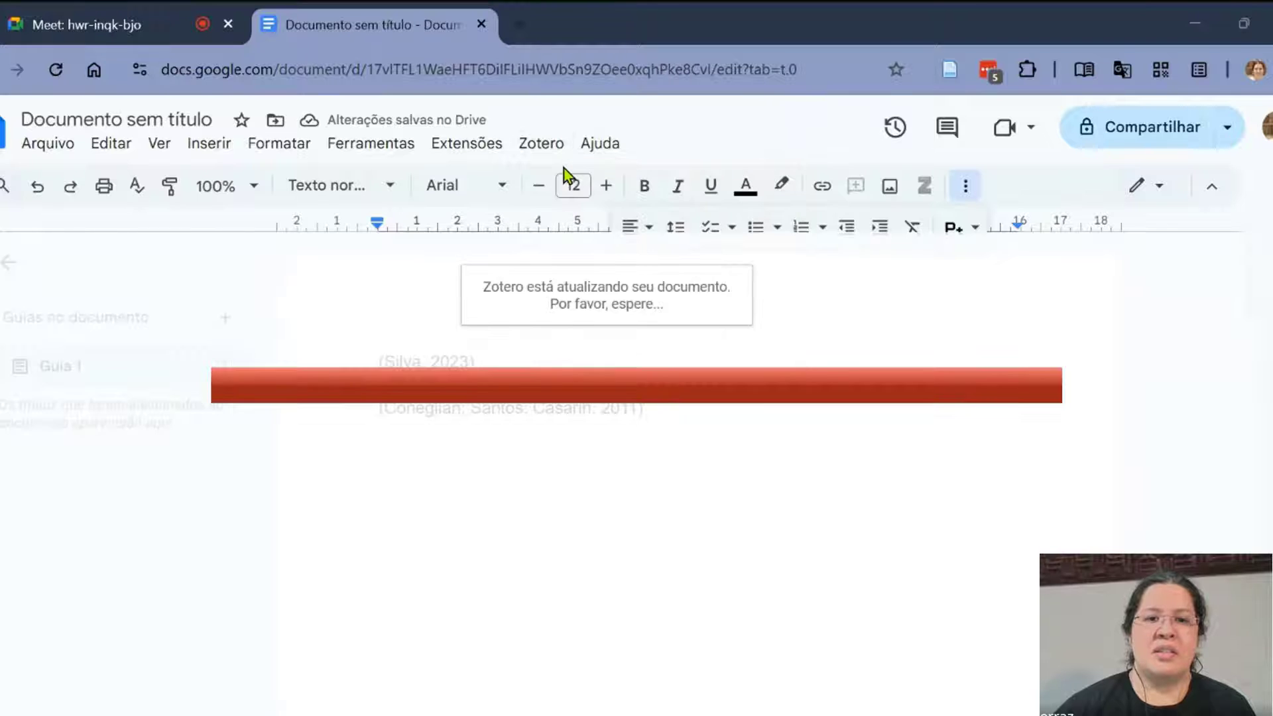
pyautogui.write('games')
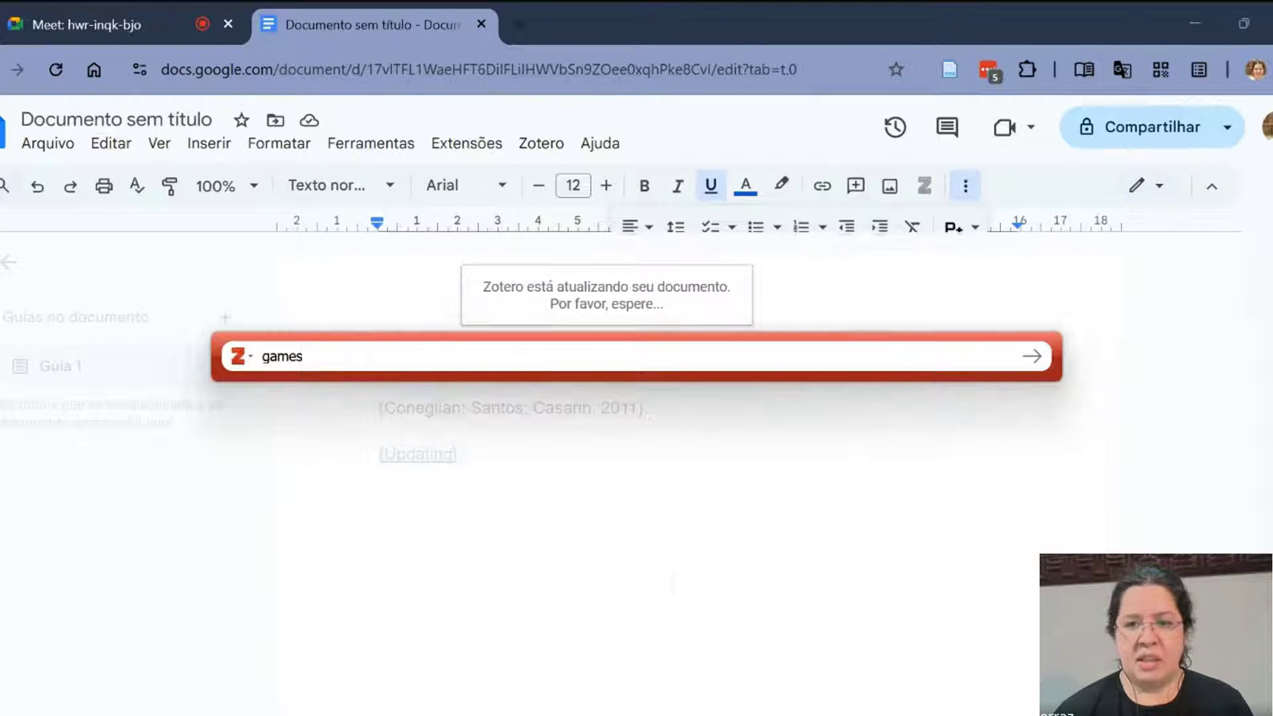
pyautogui.click(459, 521)
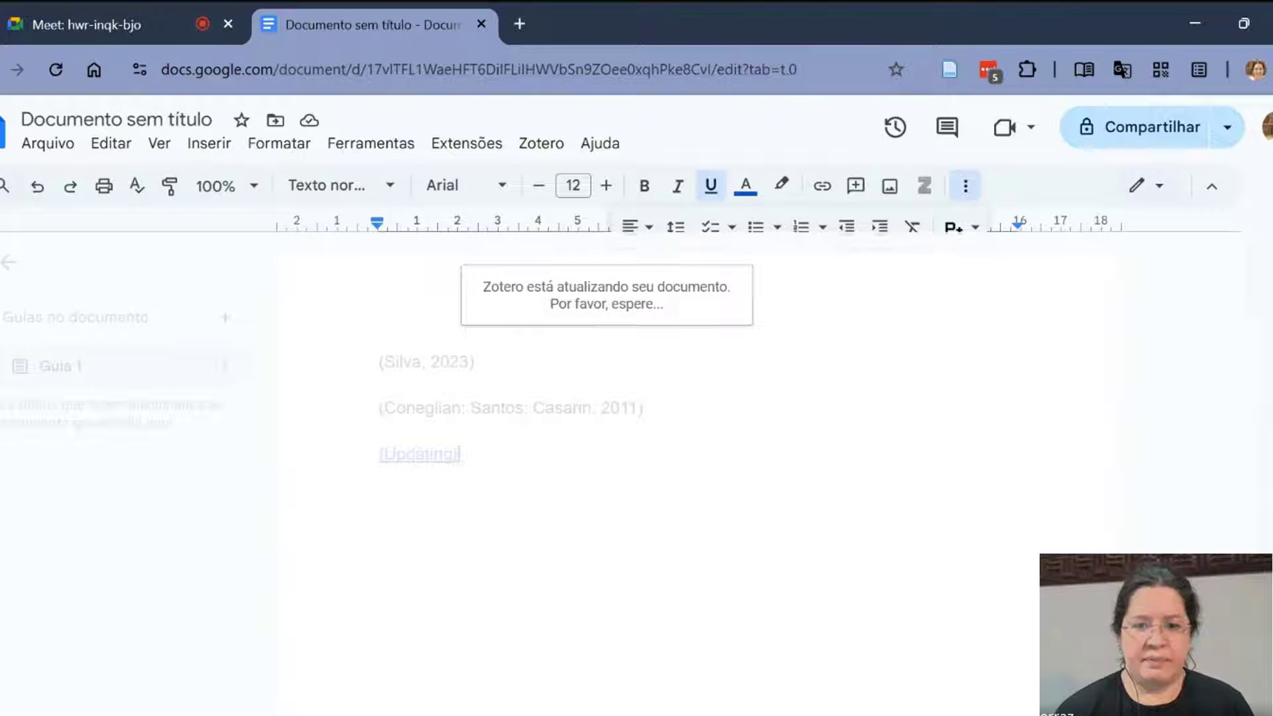
pyautogui.moveTo(904, 715)
pyautogui.click(964, 643)
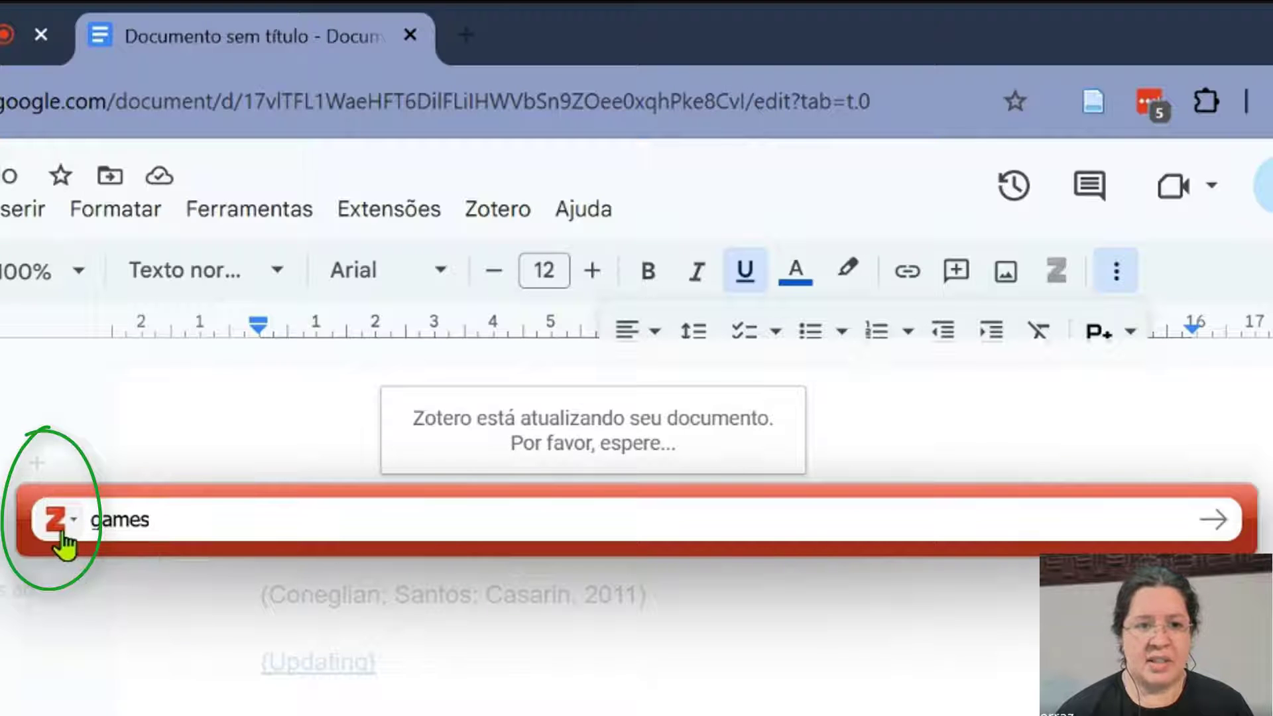
# - Switch the citation bar to the classic view and cite "Integrating Game Jams into the Educational Process" from the library list
pyautogui.click(64, 533)
pyautogui.click(162, 630)
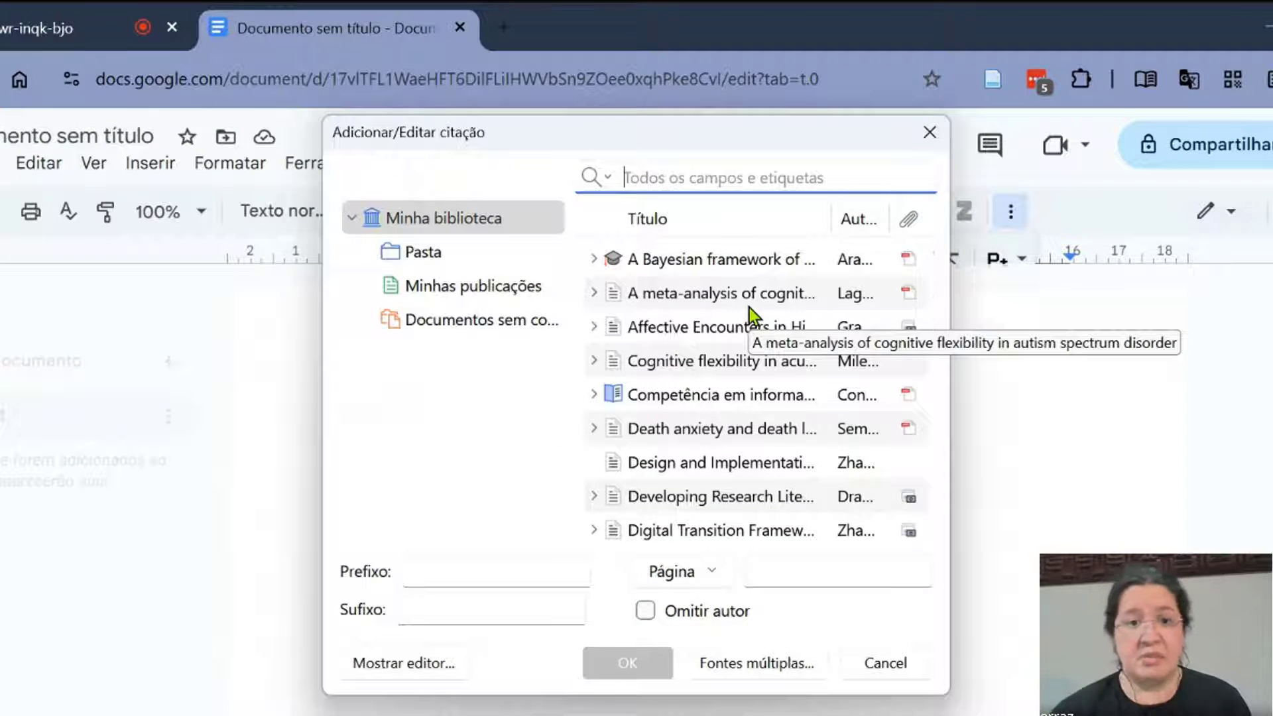
pyautogui.scroll(-4, 750, 307)
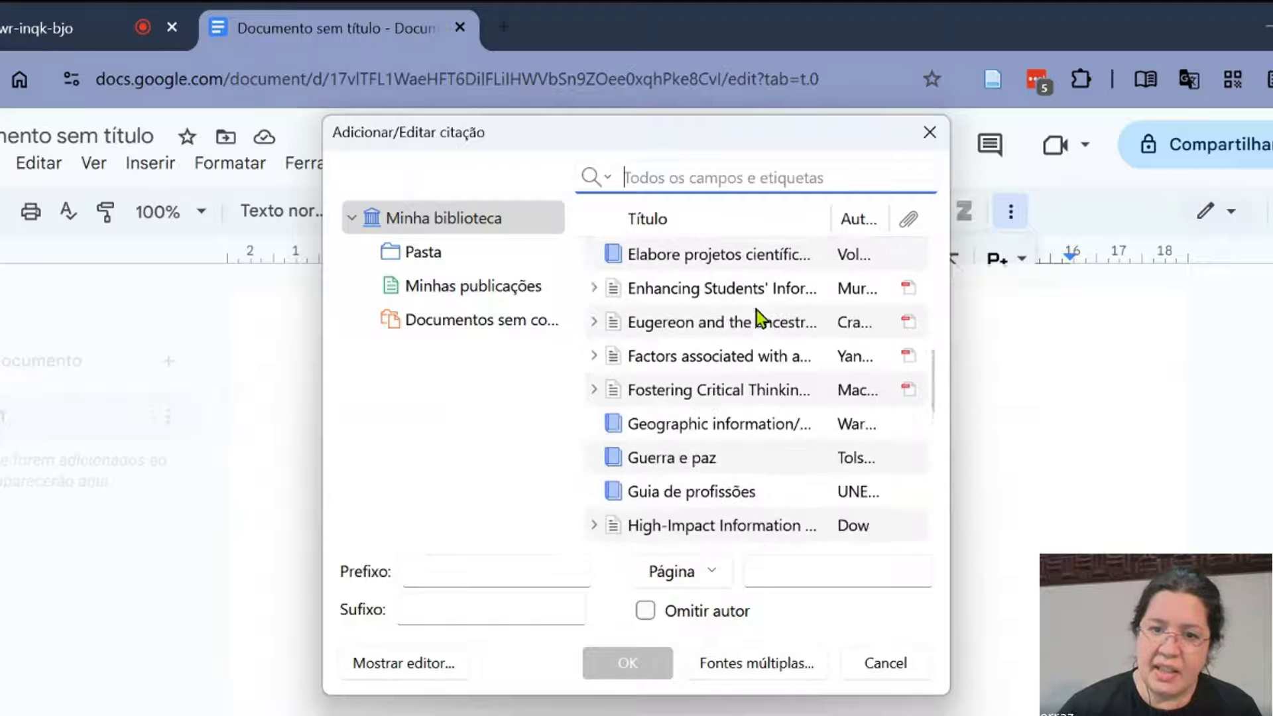
pyautogui.scroll(-4, 758, 309)
pyautogui.click(749, 315)
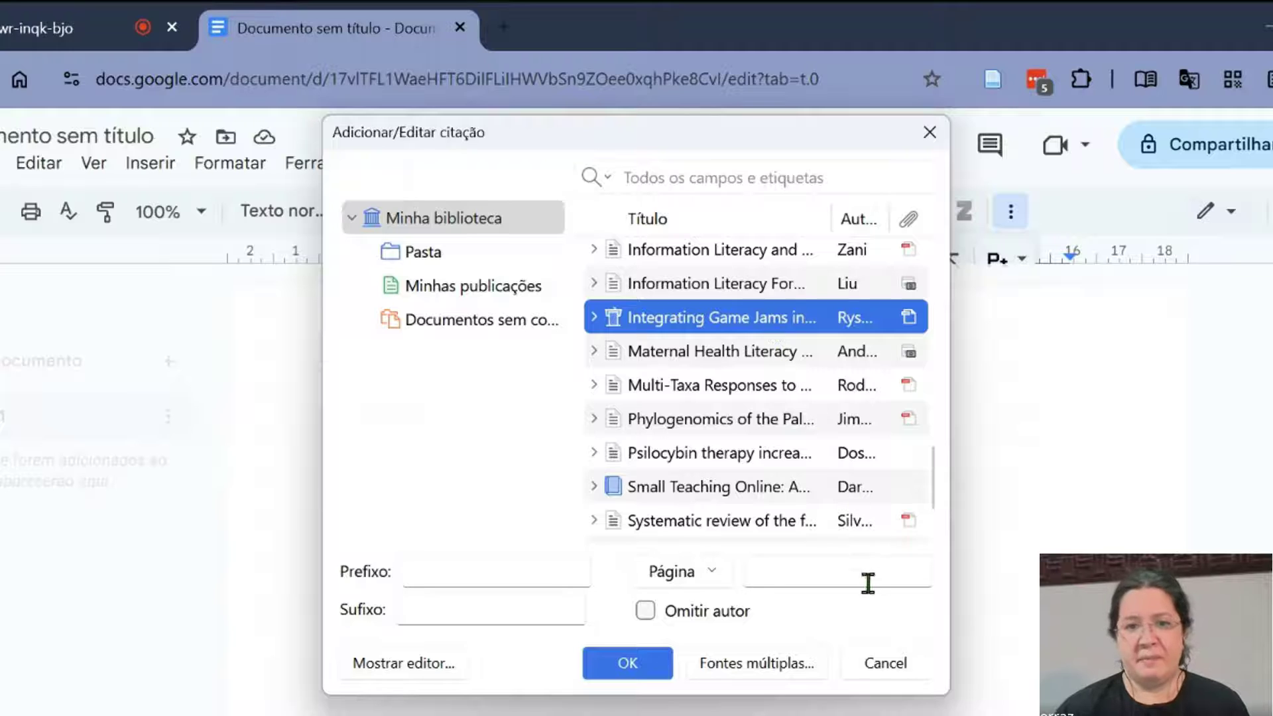
pyautogui.click(643, 660)
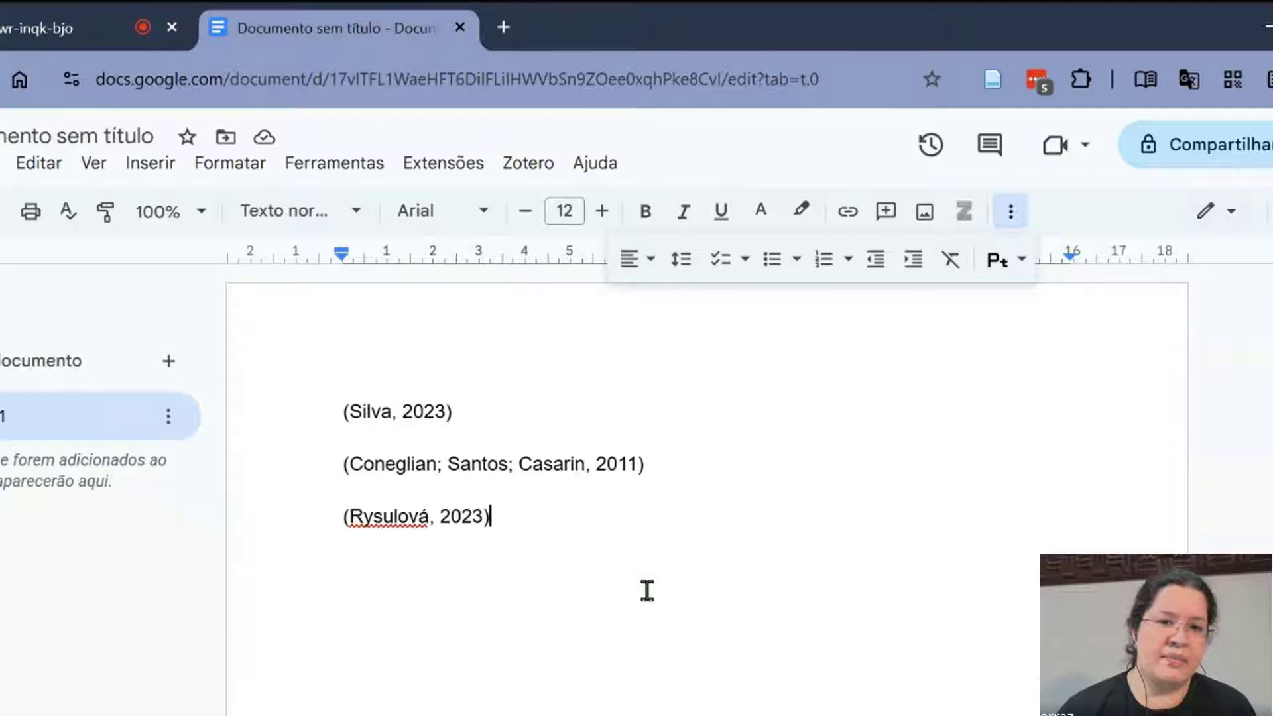
# - Add two more citations on separate new lines: the work starting "A Bayesian framework of" and a multi-author work from 2025
pyautogui.scroll(-5, 647, 590)
pyautogui.scroll(2, 647, 590)
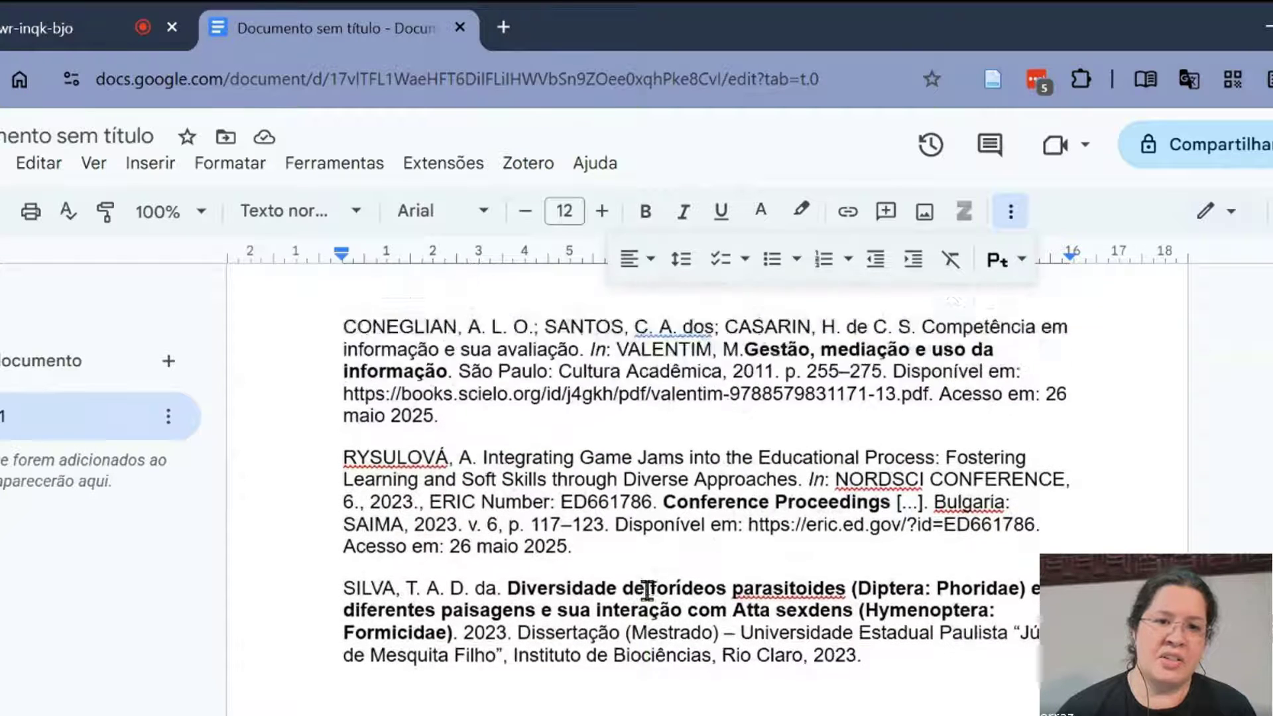
pyautogui.scroll(5, 843, 625)
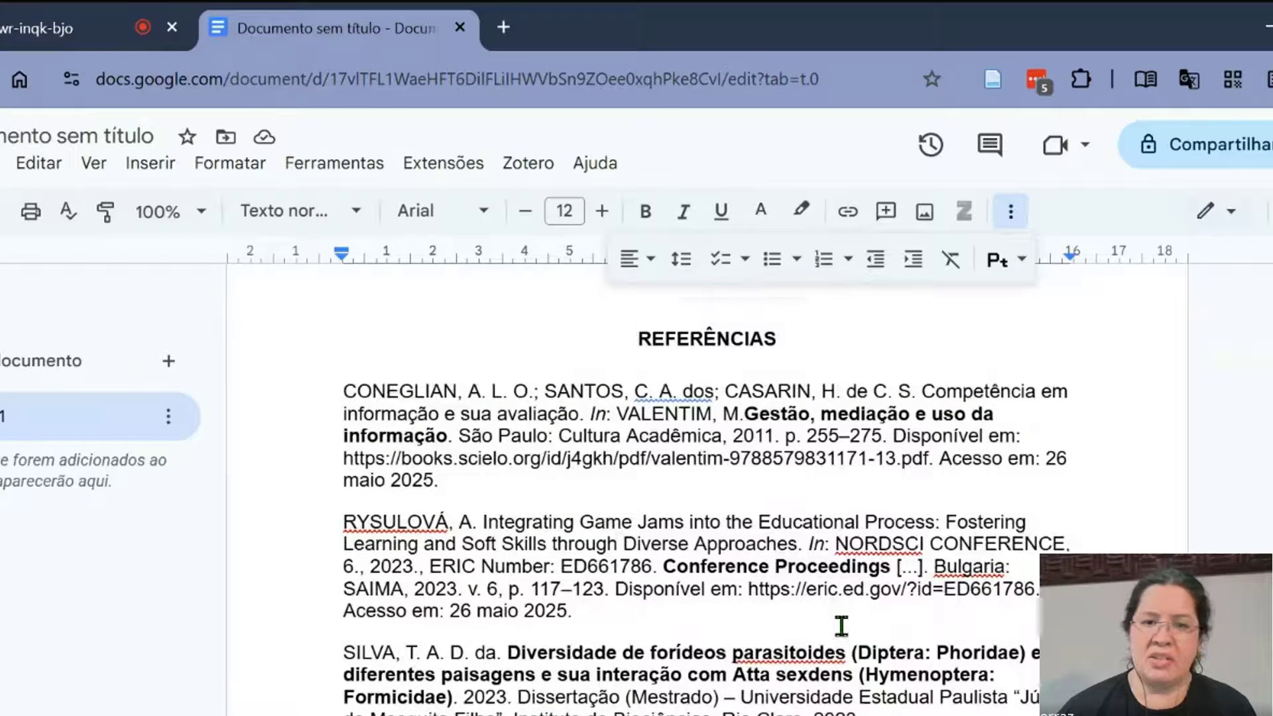
pyautogui.hotkey('ctrl', 'alt', 'c')
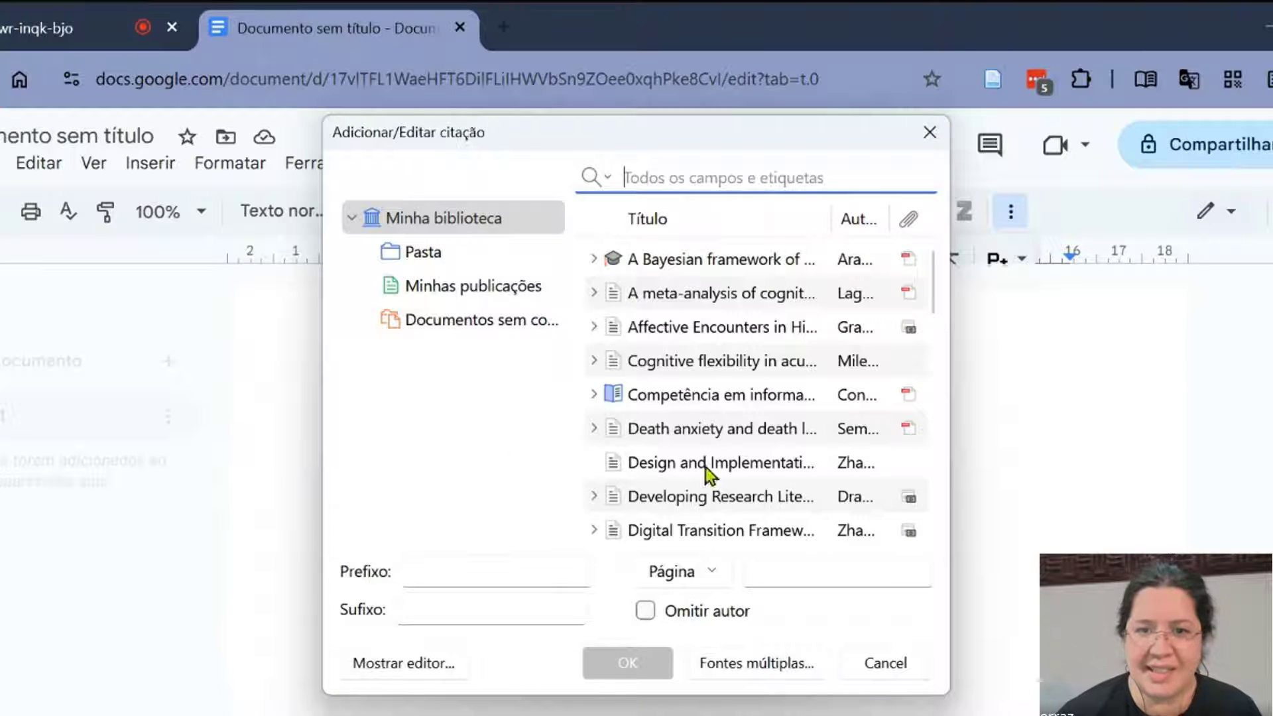
pyautogui.click(733, 261)
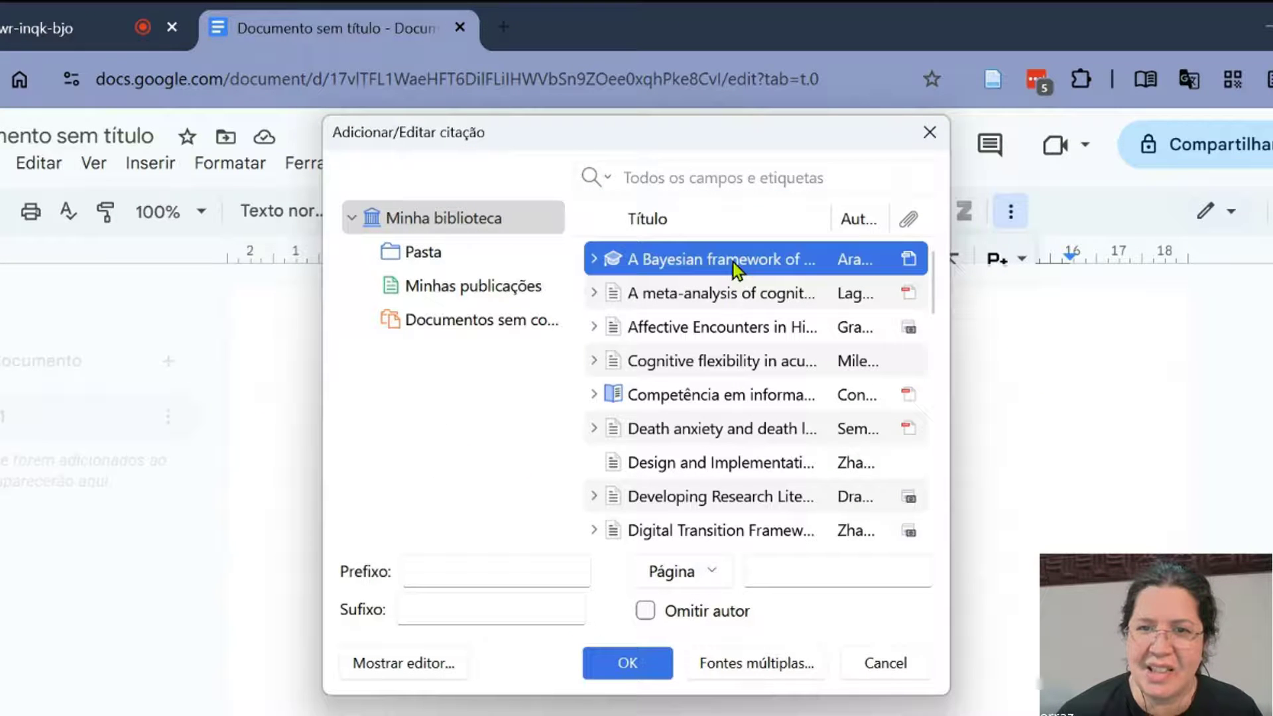
pyautogui.click(629, 663)
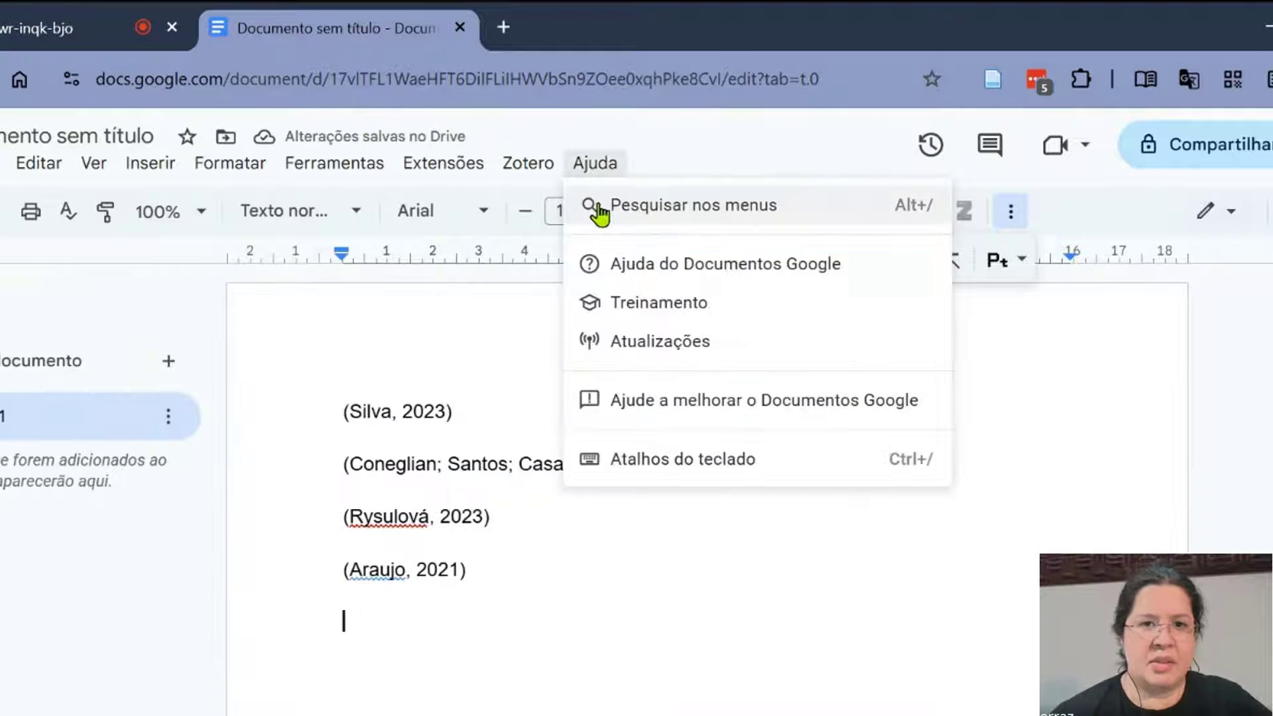
pyautogui.click(528, 163)
pyautogui.click(544, 205)
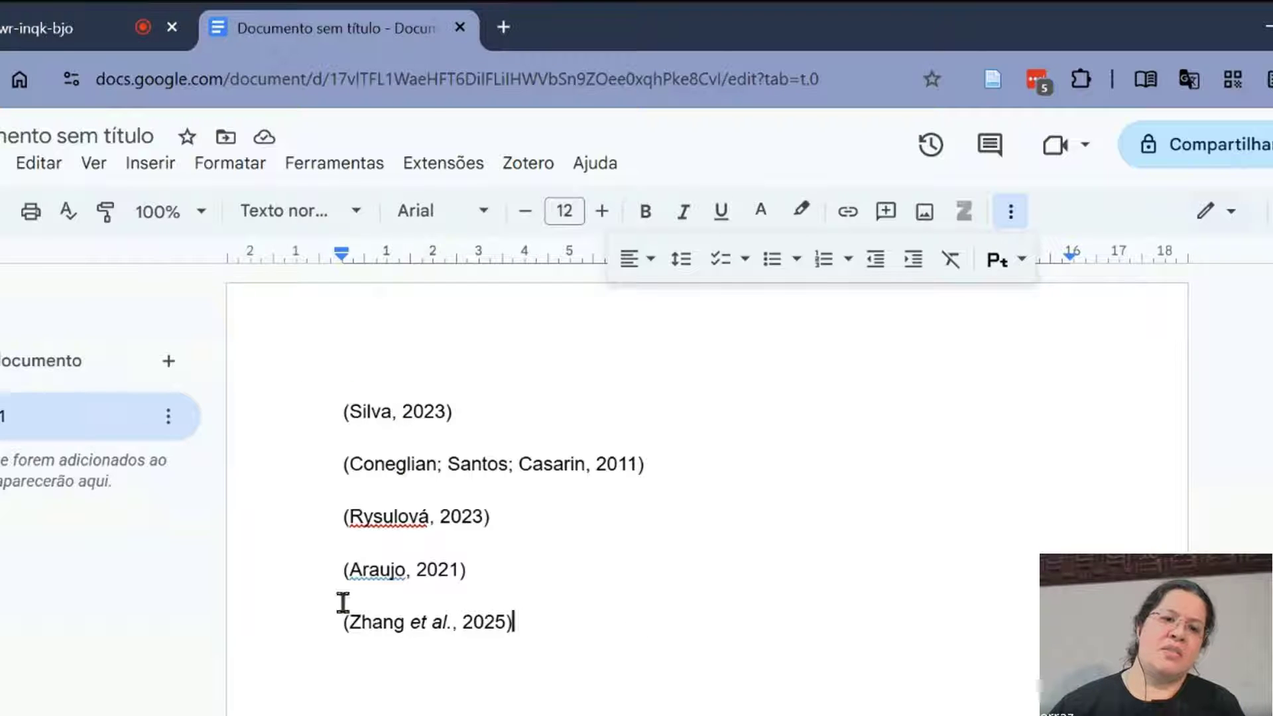
# - Compare the in-text citations with the entries generated under REFERÊNCIAS, checking each entry down to the Science & Education article
pyautogui.scroll(-10, 657, 540)
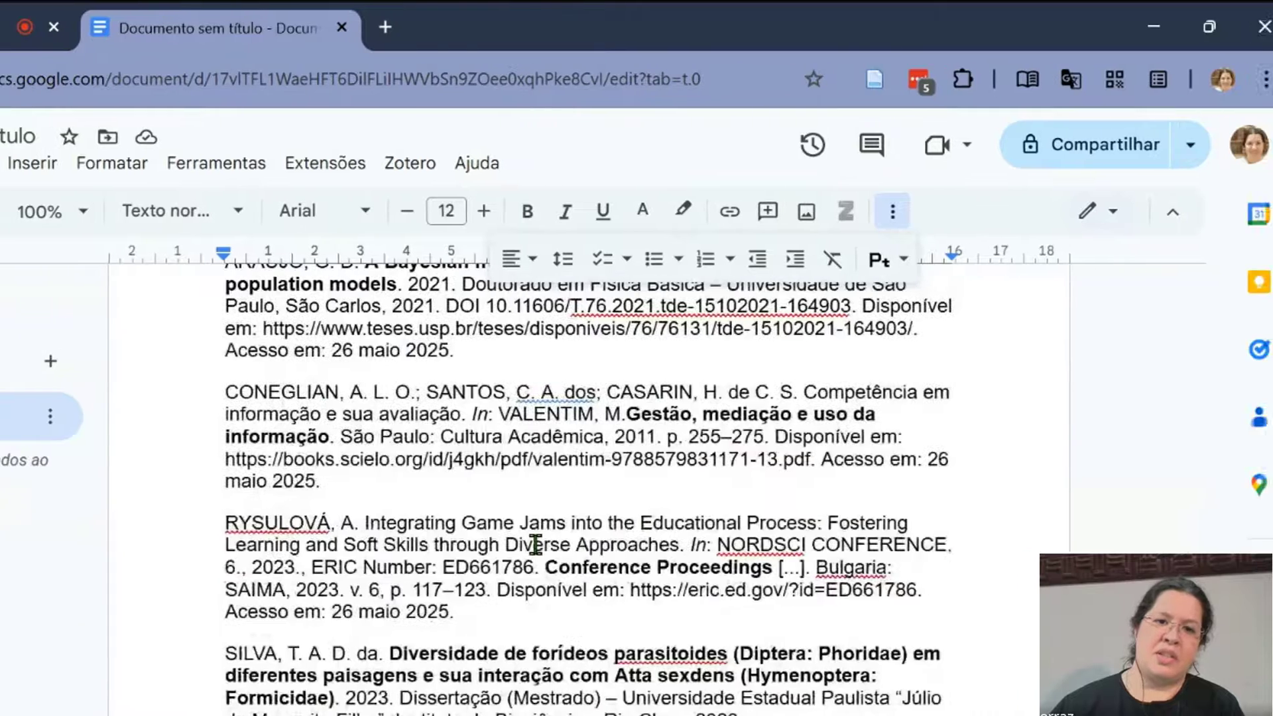
pyautogui.scroll(4, 536, 545)
pyautogui.scroll(-7, 535, 545)
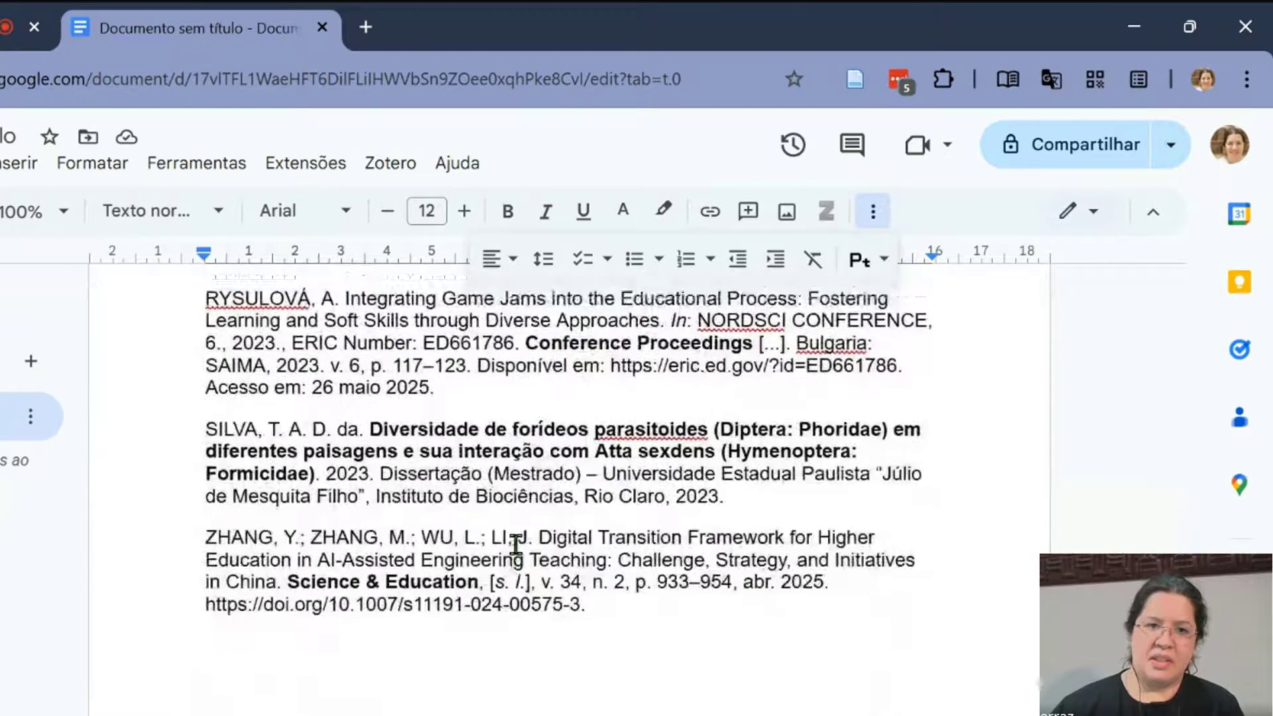
pyautogui.scroll(3, 516, 545)
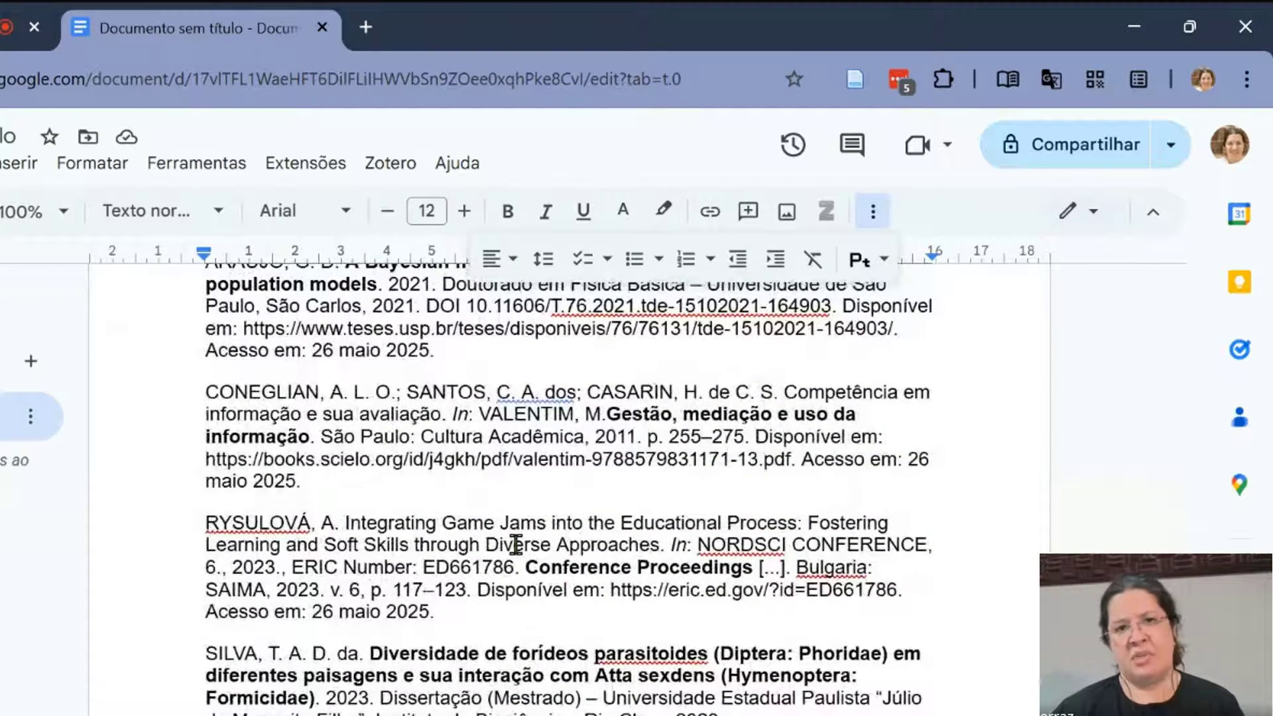
pyautogui.scroll(8, 516, 545)
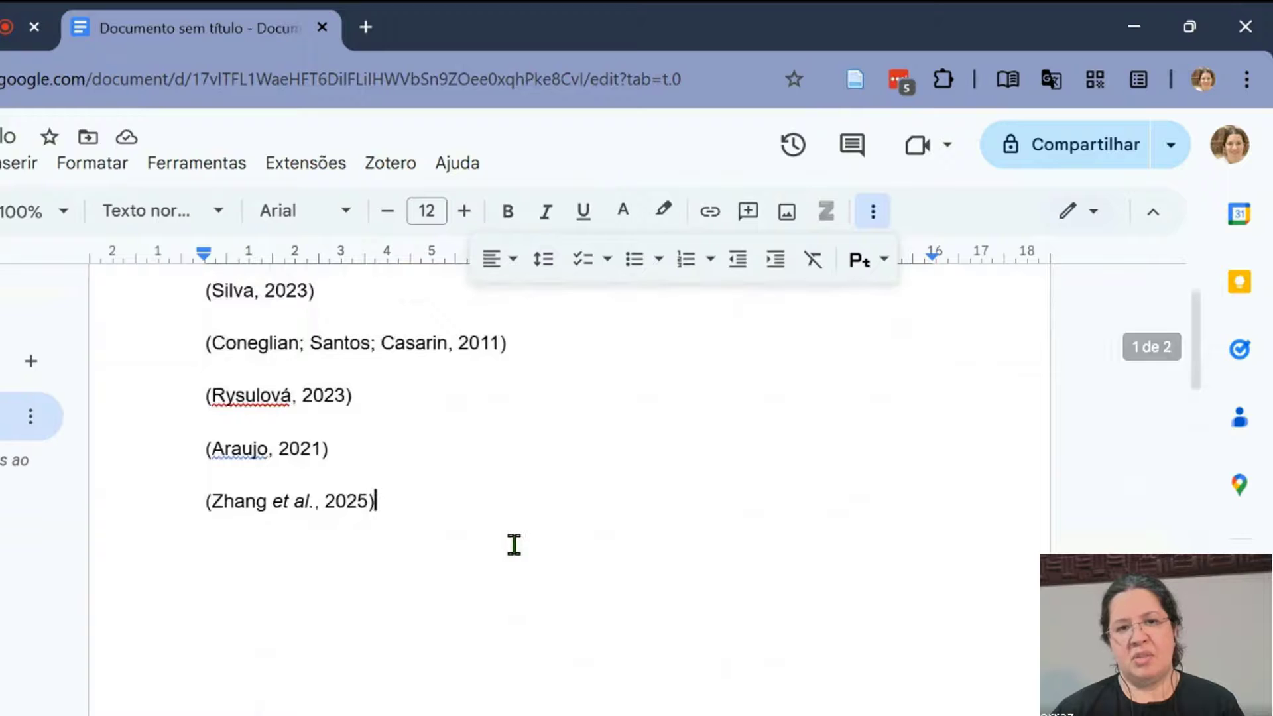
pyautogui.scroll(2, 474, 539)
pyautogui.scroll(-8, 548, 635)
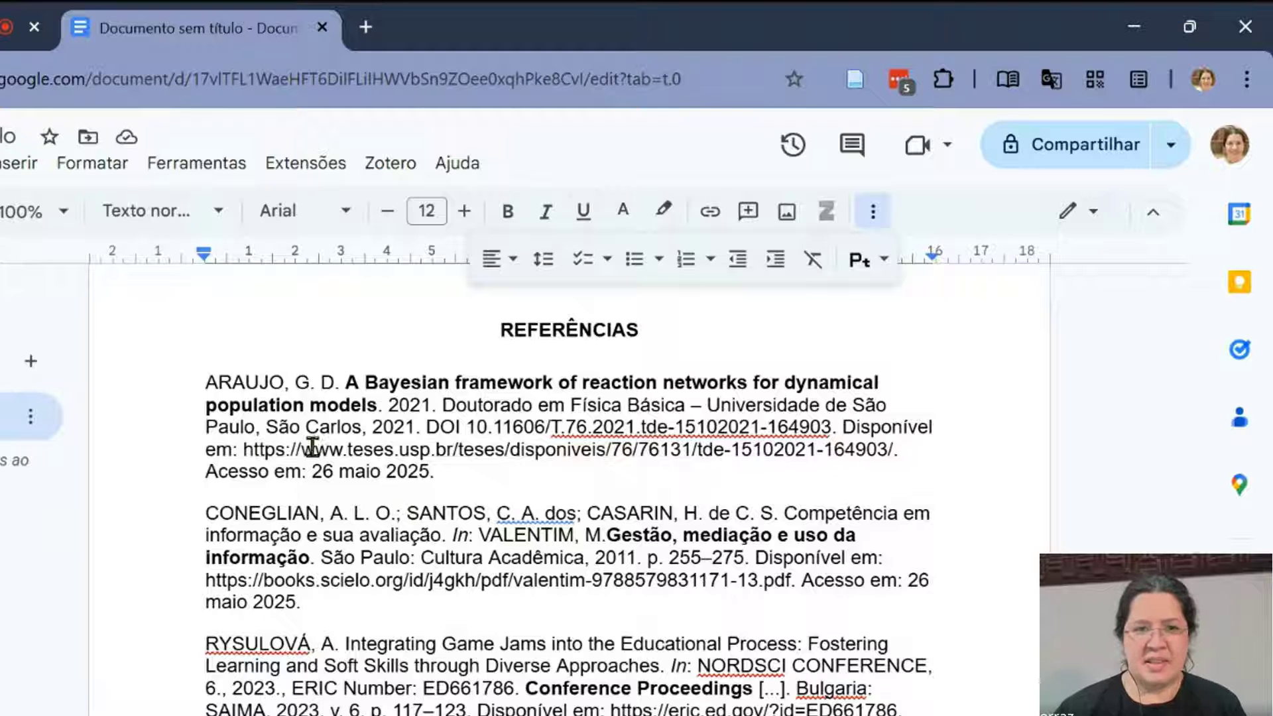
pyautogui.scroll(-2, 766, 404)
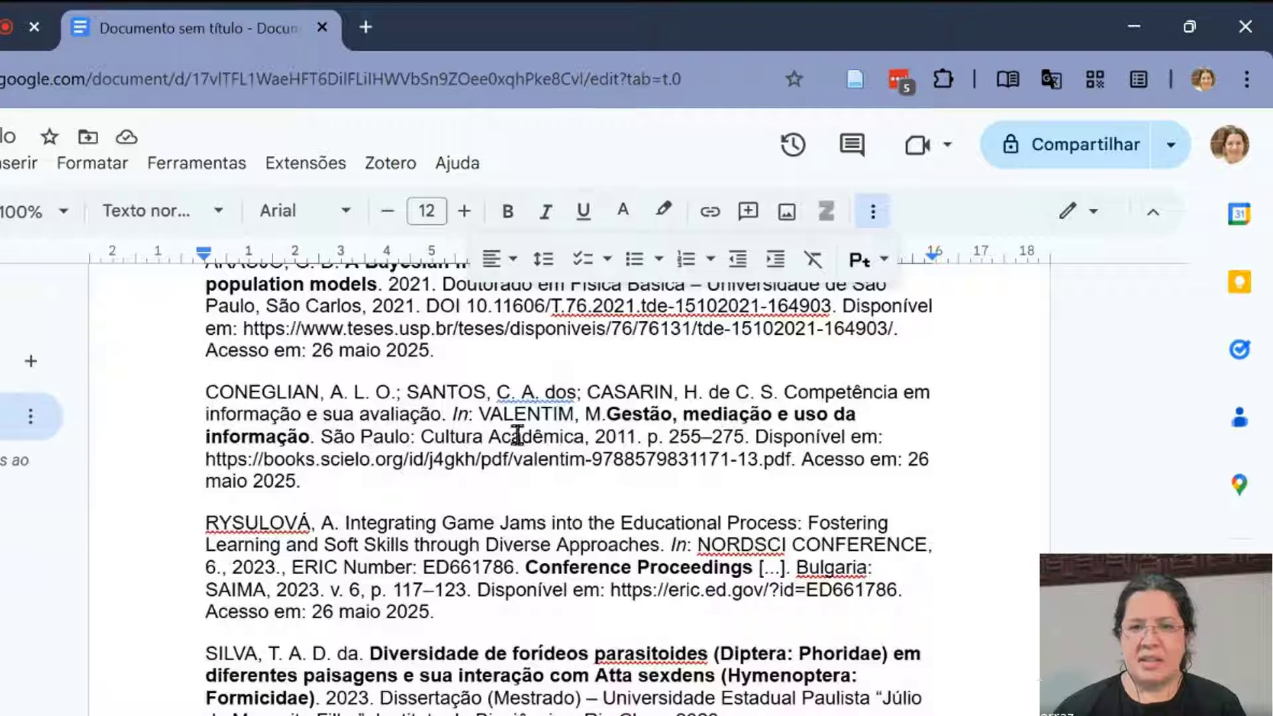
pyautogui.scroll(-4, 745, 528)
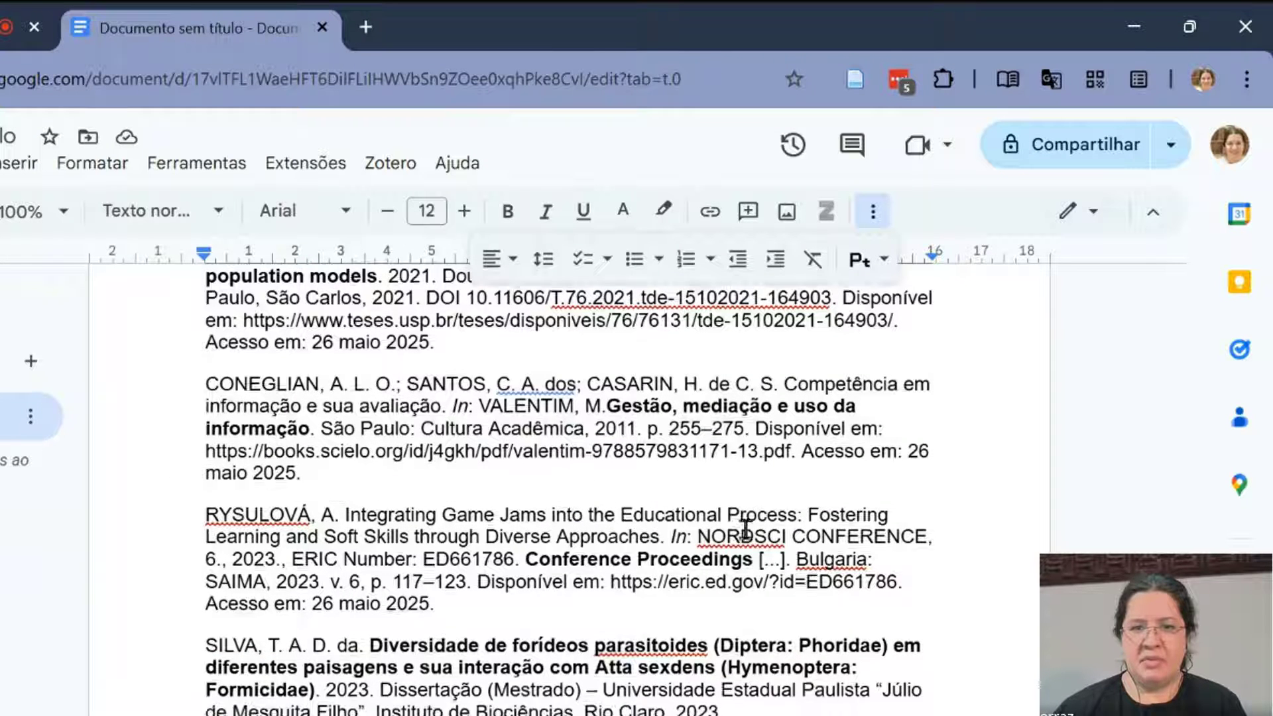
pyautogui.scroll(2, 711, 482)
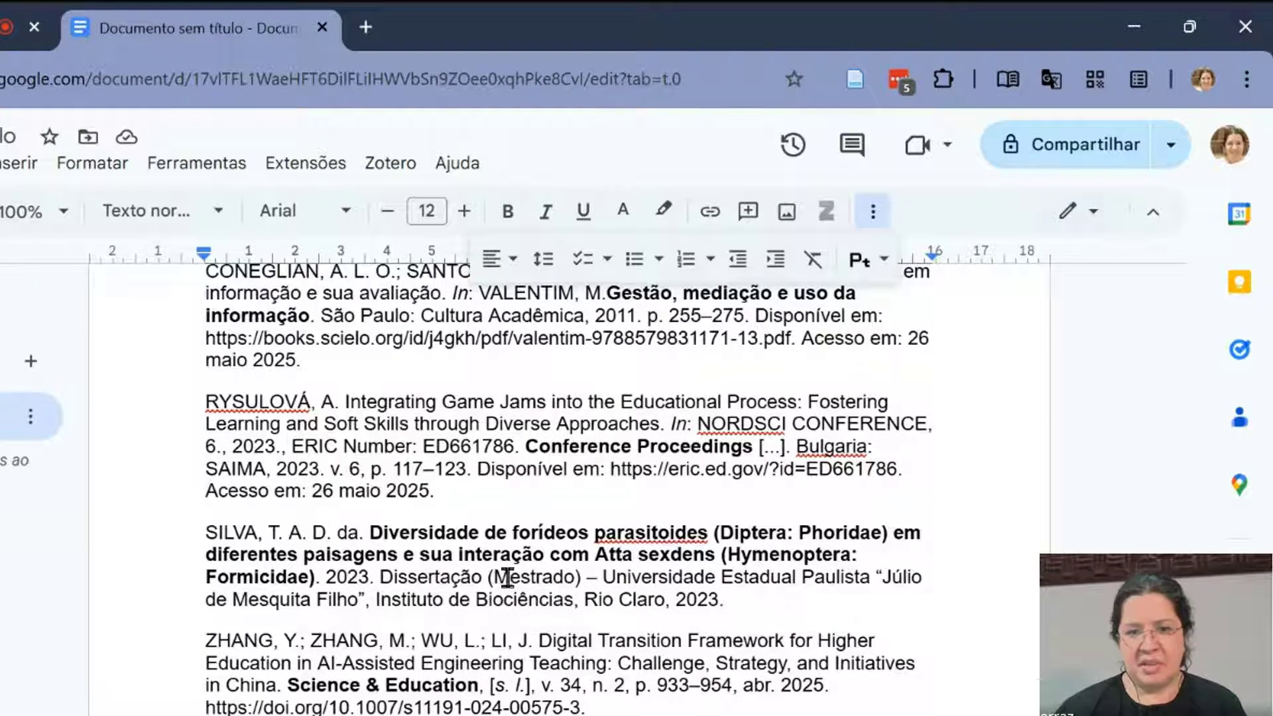
pyautogui.scroll(-2, 261, 587)
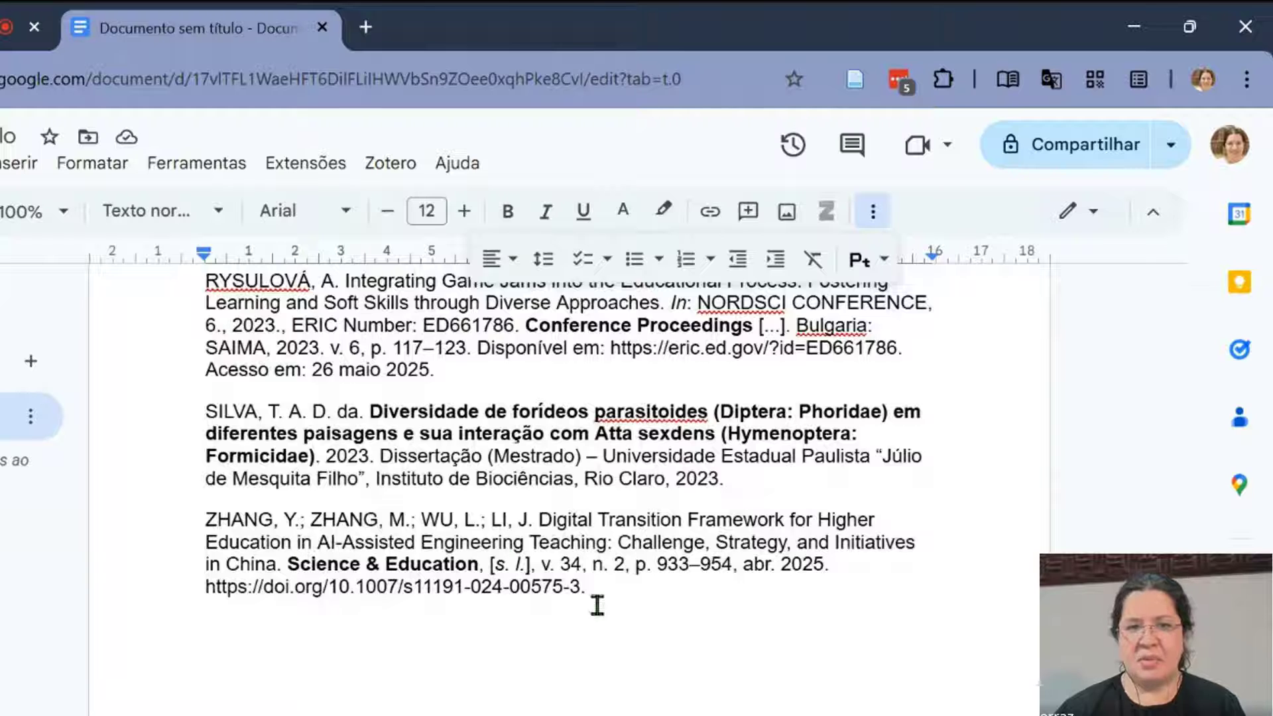
# - Enlarge the page to 110% and examine the "[s. l.]" in the Science & Education entry and the degree type in the first thesis entry
pyautogui.hotkey('ctrl', '+')
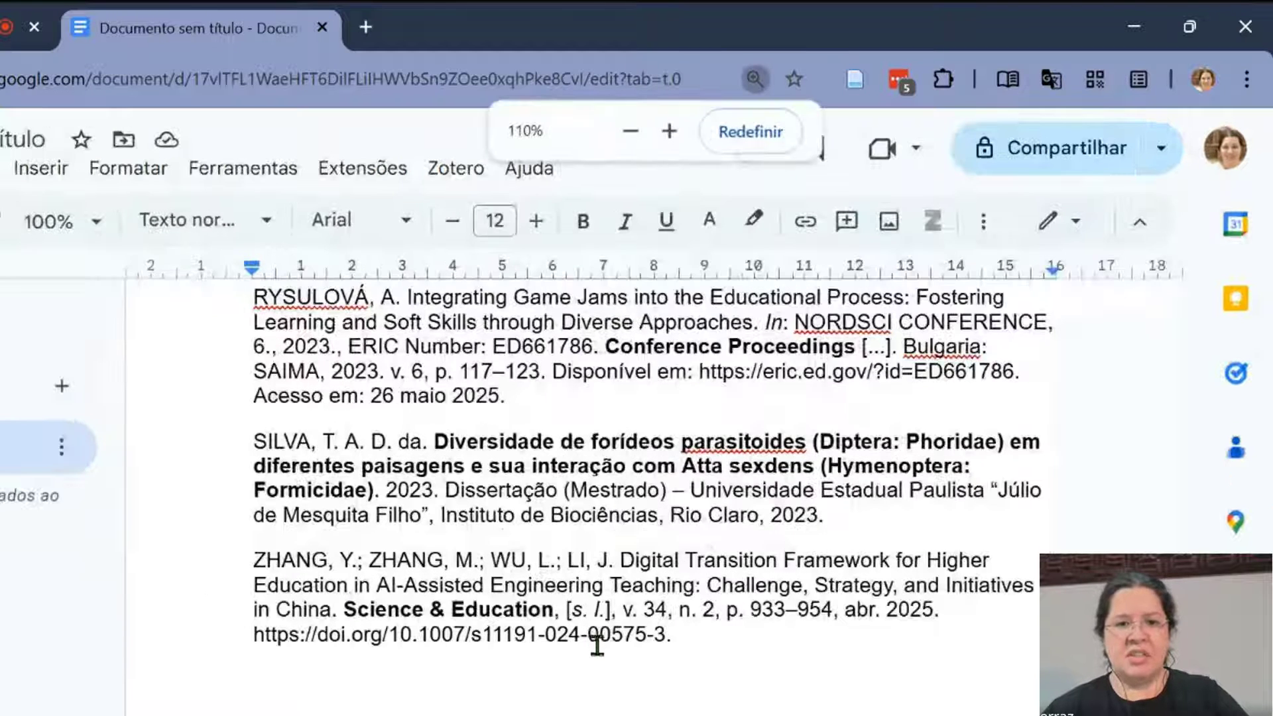
pyautogui.click(617, 612)
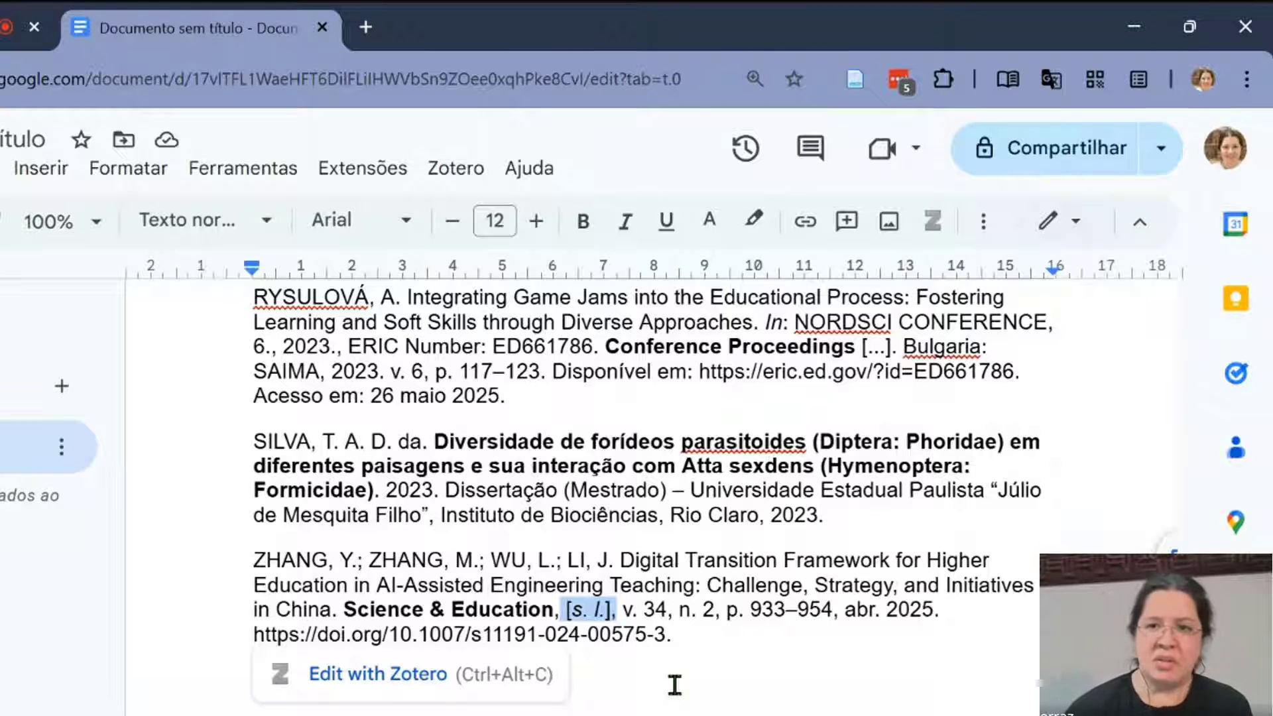
pyautogui.scroll(8, 742, 521)
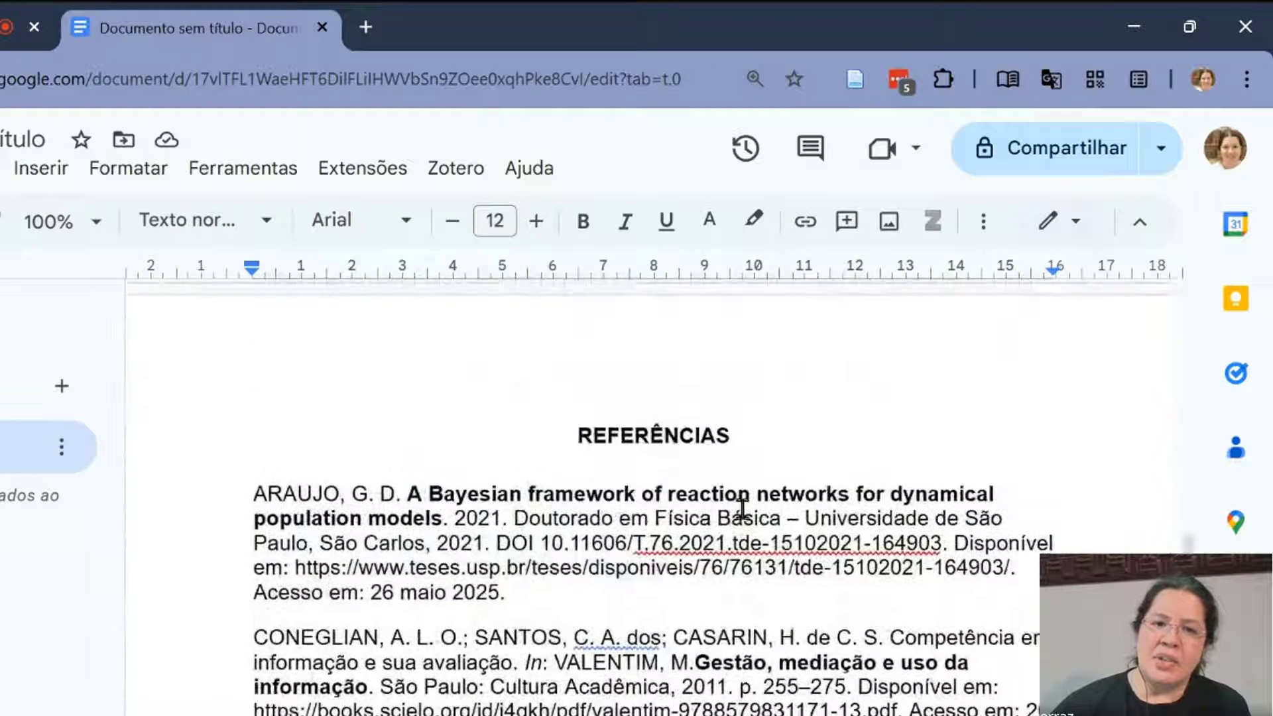
pyautogui.click(733, 519)
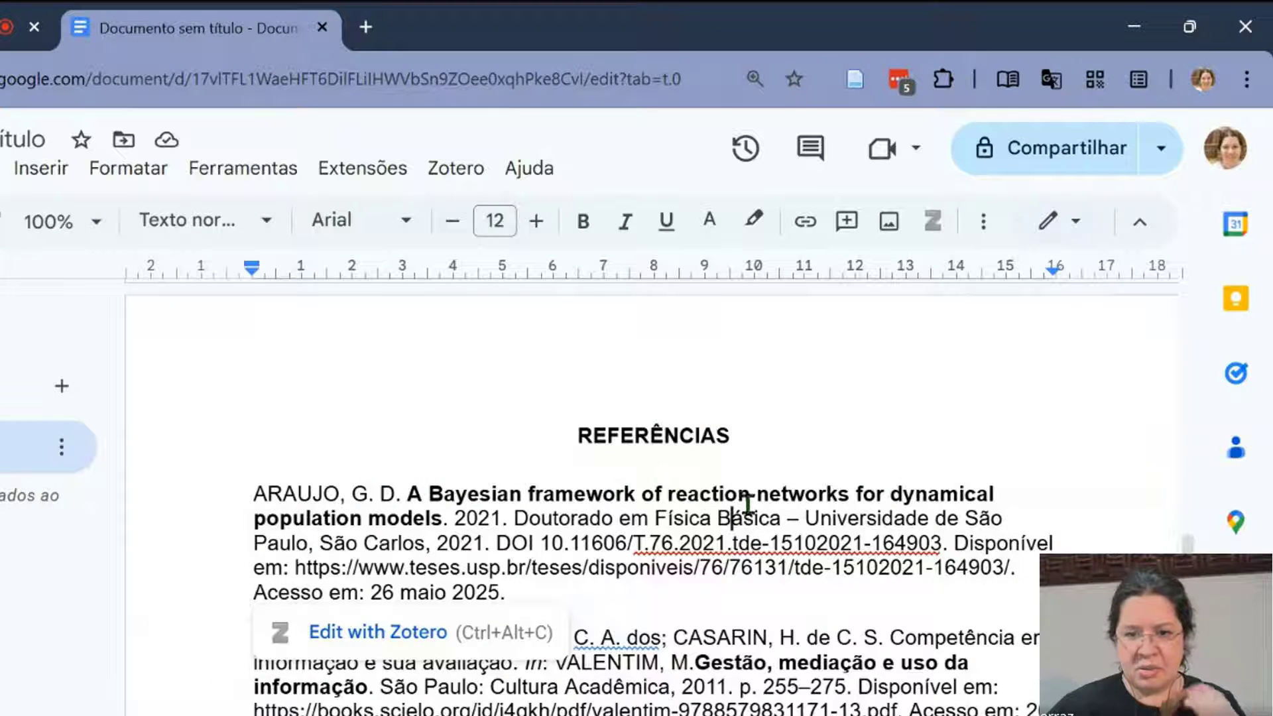
pyautogui.scroll(-2, 766, 542)
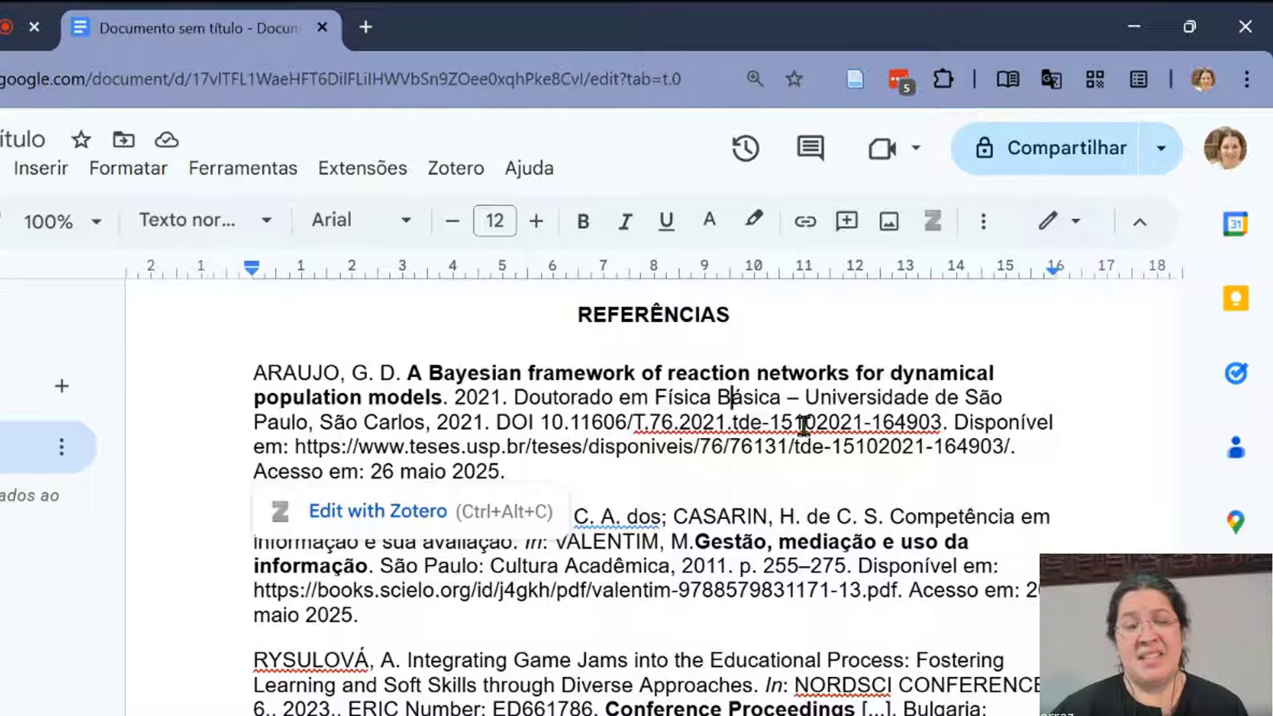
pyautogui.click(738, 372)
pyautogui.click(686, 470)
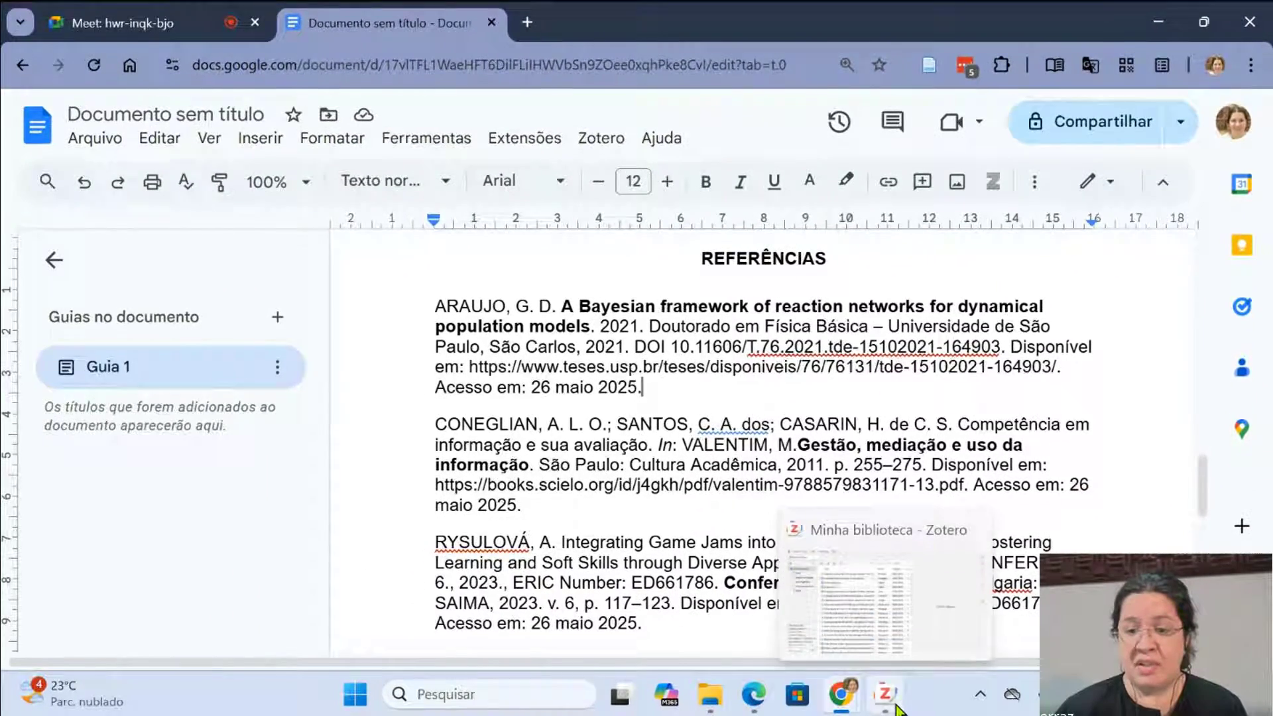
# - Switch to Zotero, search the library by the thesis author's surname and select "A Bayesian framework of reaction networks for dynamical population models"
pyautogui.click(888, 701)
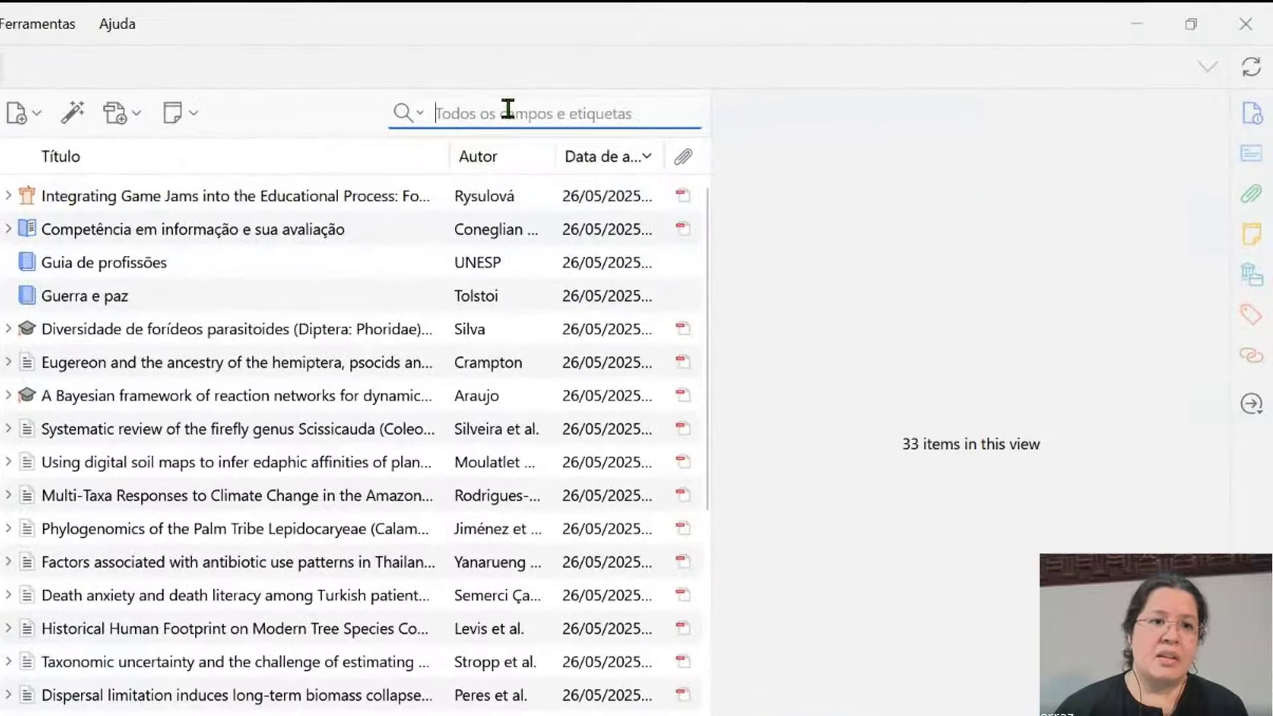
pyautogui.click(508, 113)
pyautogui.write('araujo')
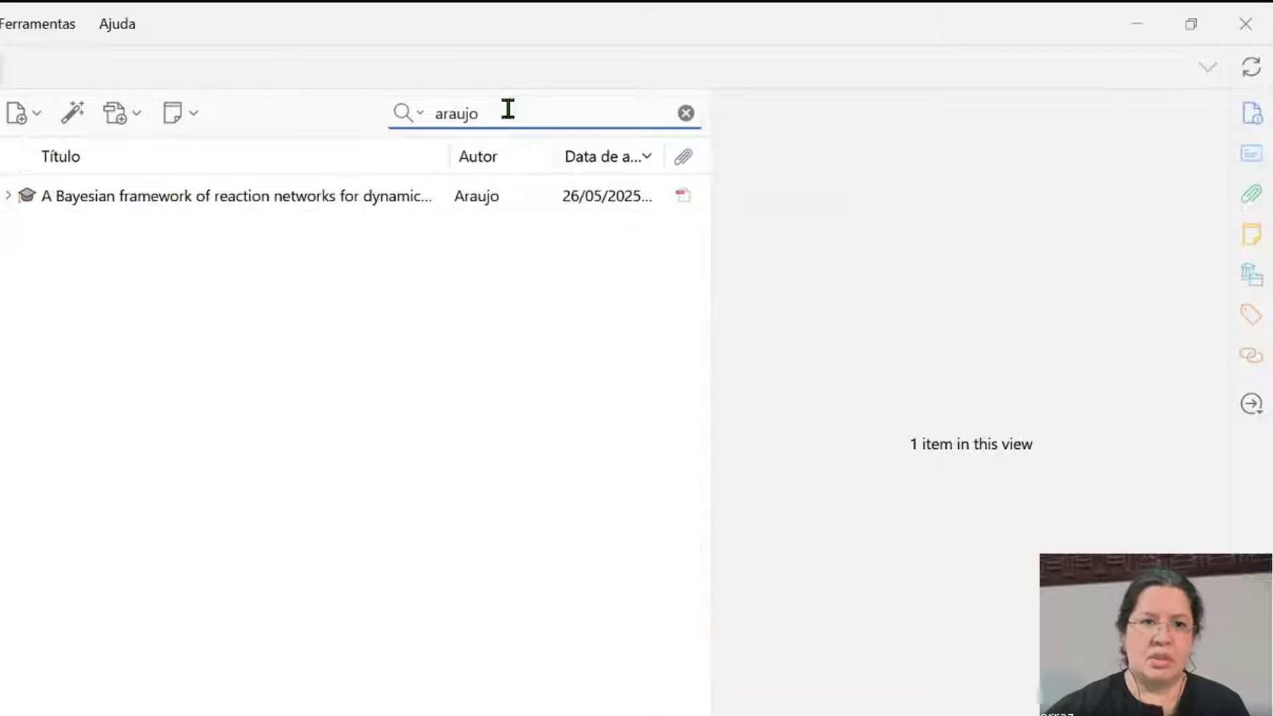
pyautogui.click(293, 195)
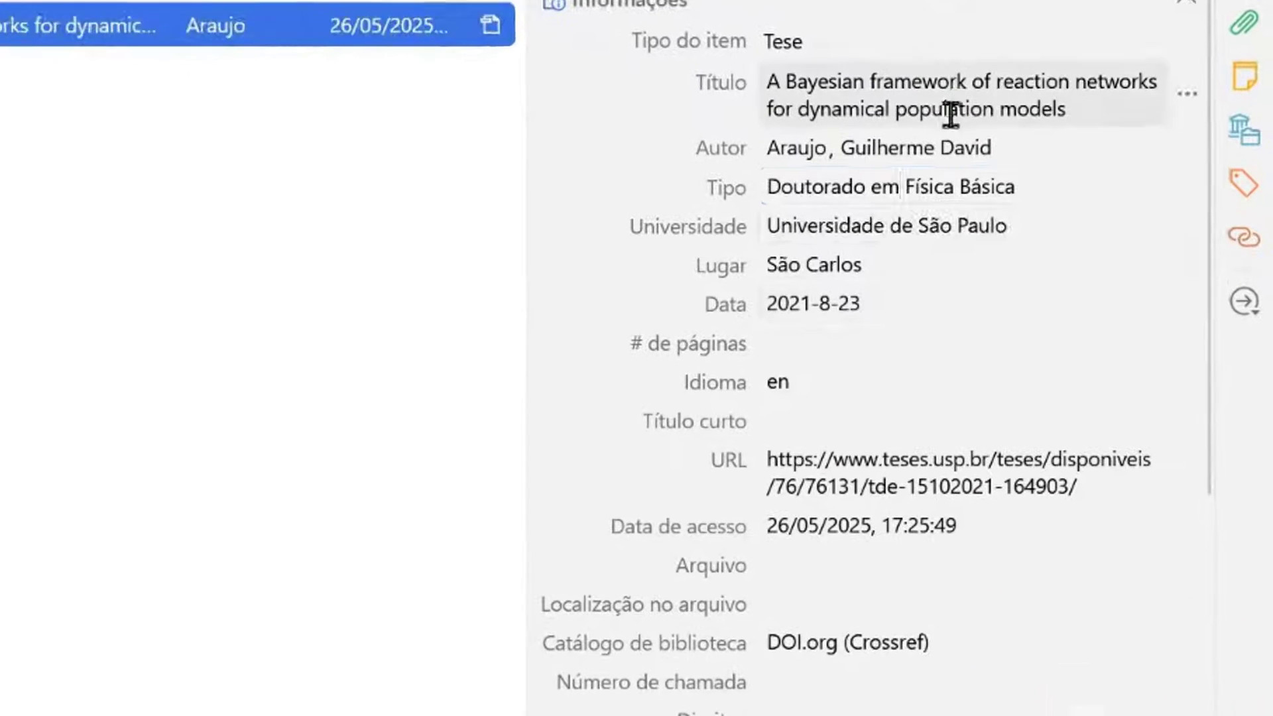
# - Set the thesis's Tipo field to "Tese (Doutorado em Física Básica)" and sync the library
pyautogui.click(1037, 317)
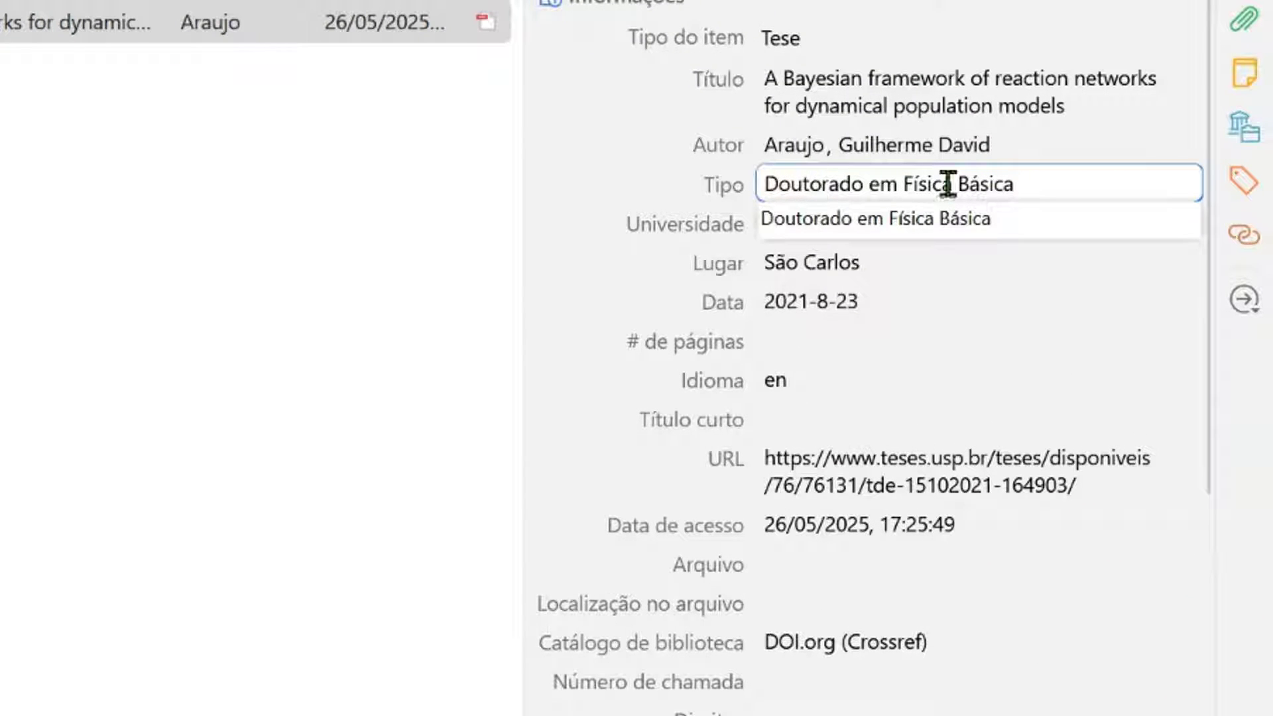
pyautogui.write('Tese ')
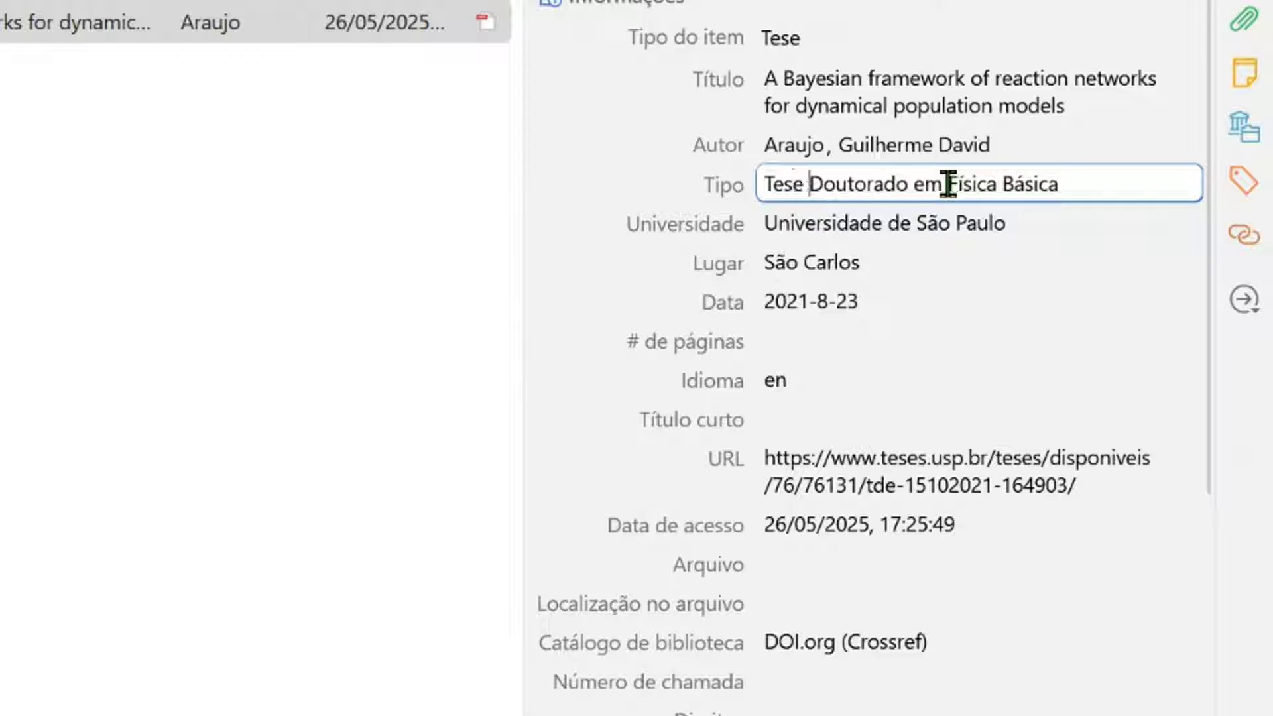
pyautogui.write('(')
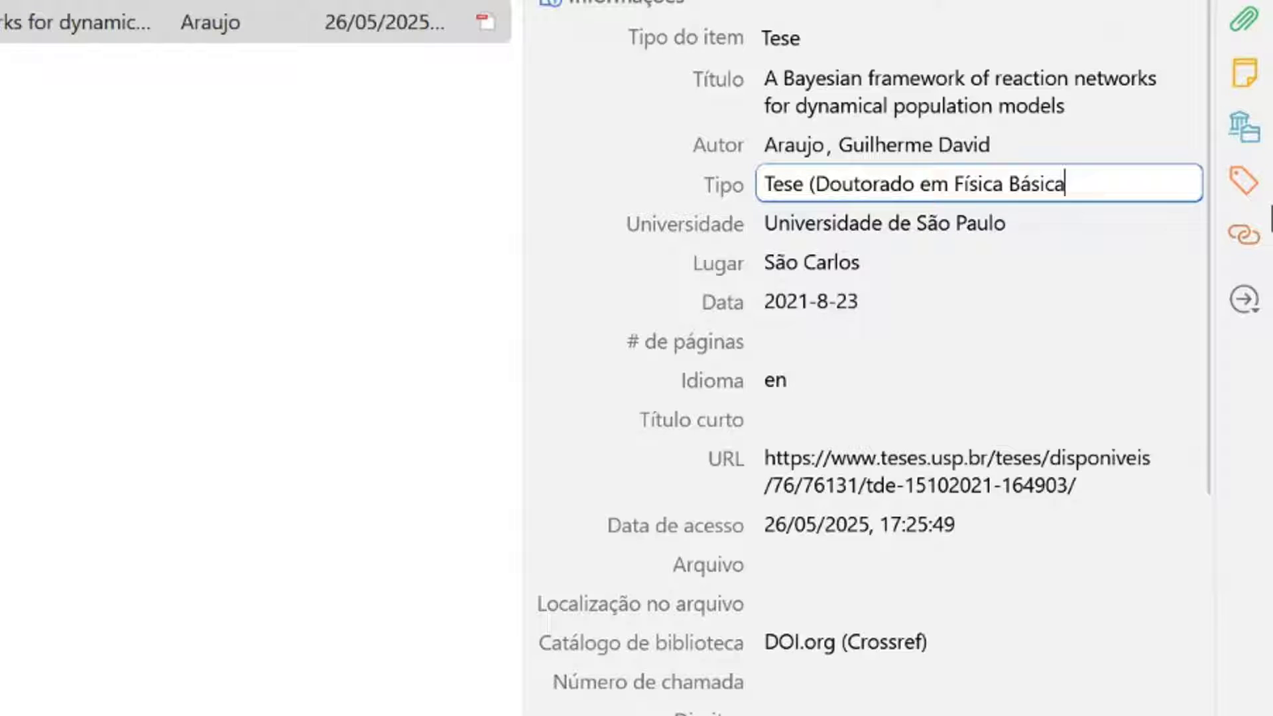
pyautogui.click(1009, 297)
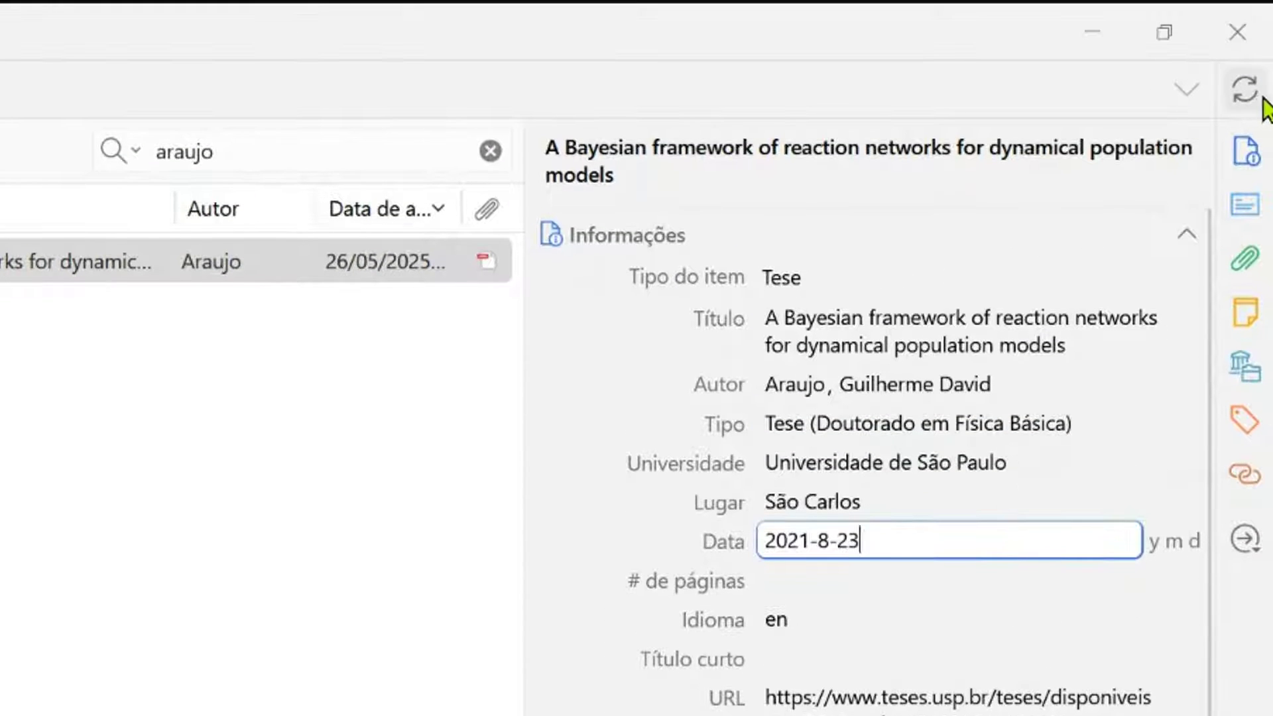
pyautogui.click(1257, 96)
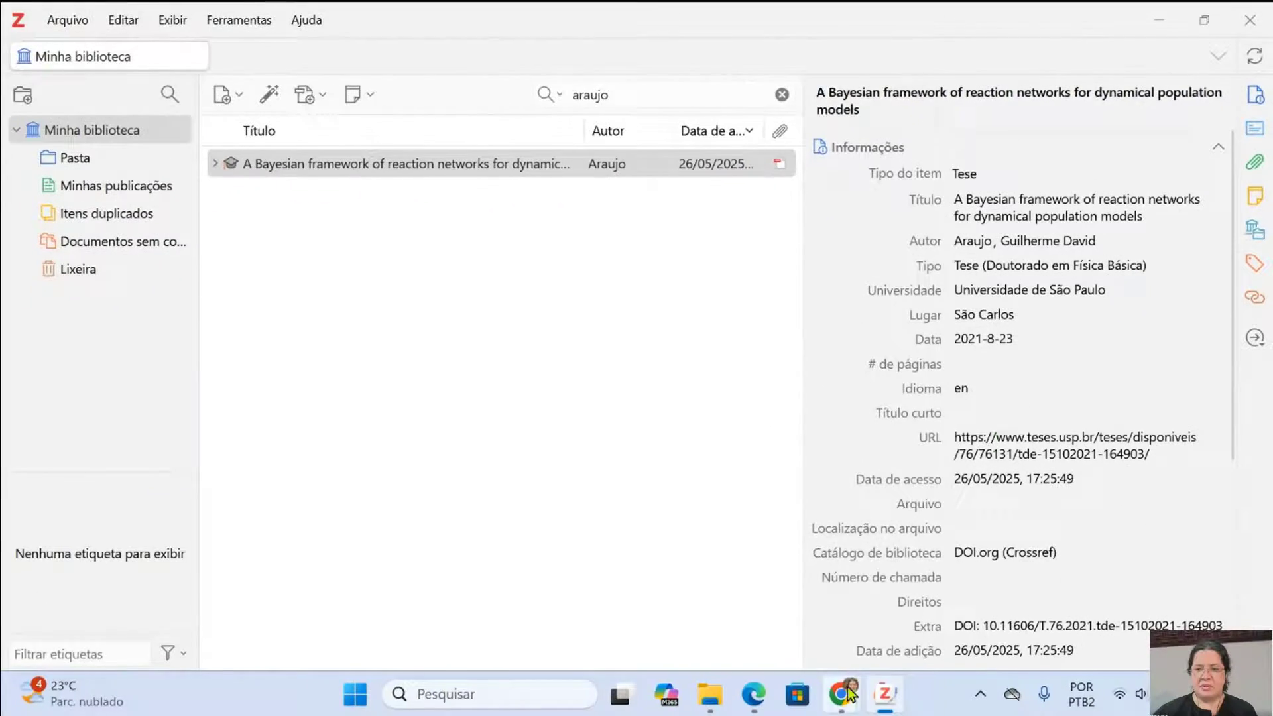
# - Switch to the Google Docs document and refresh its Zotero citations and bibliography
pyautogui.moveTo(849, 694)
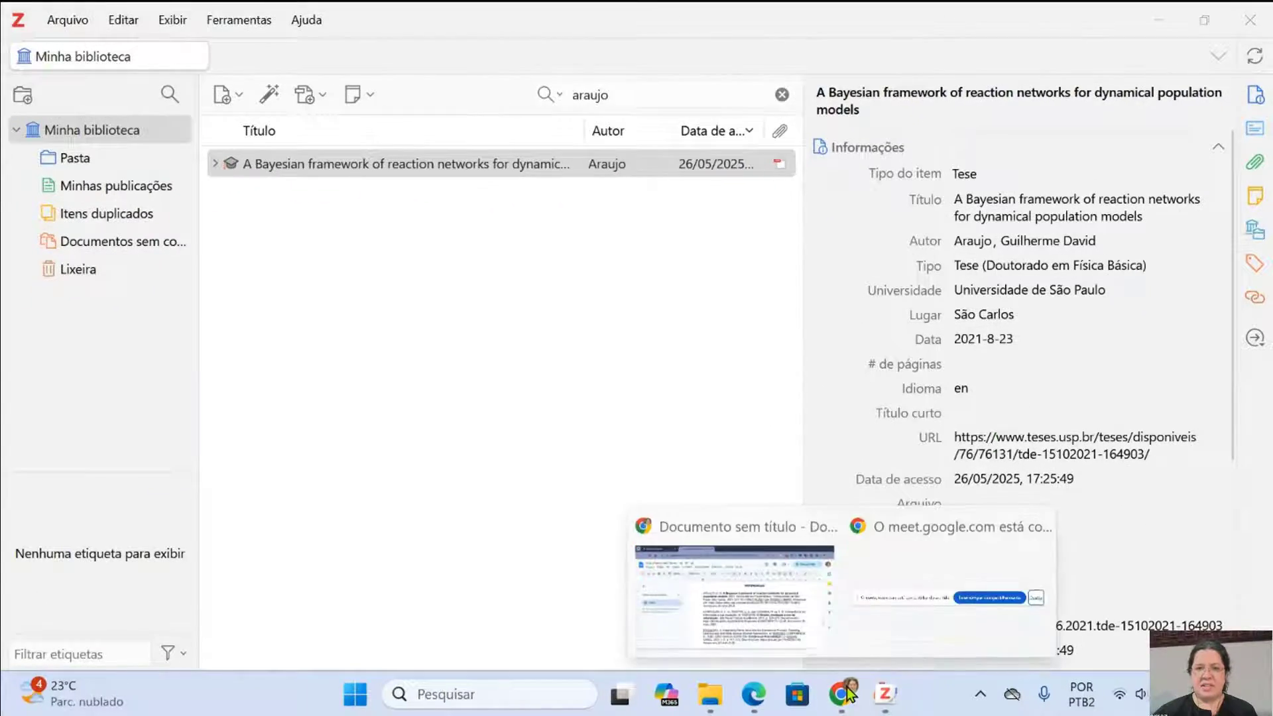
pyautogui.click(749, 587)
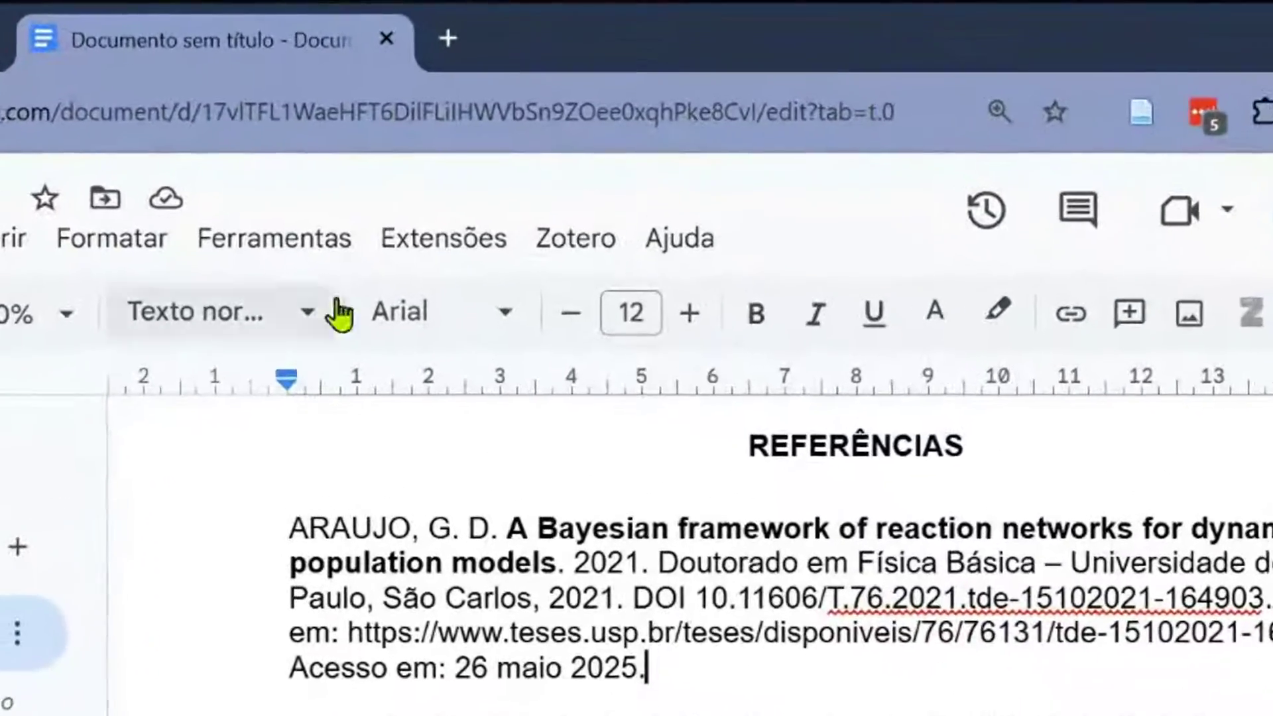
pyautogui.click(553, 242)
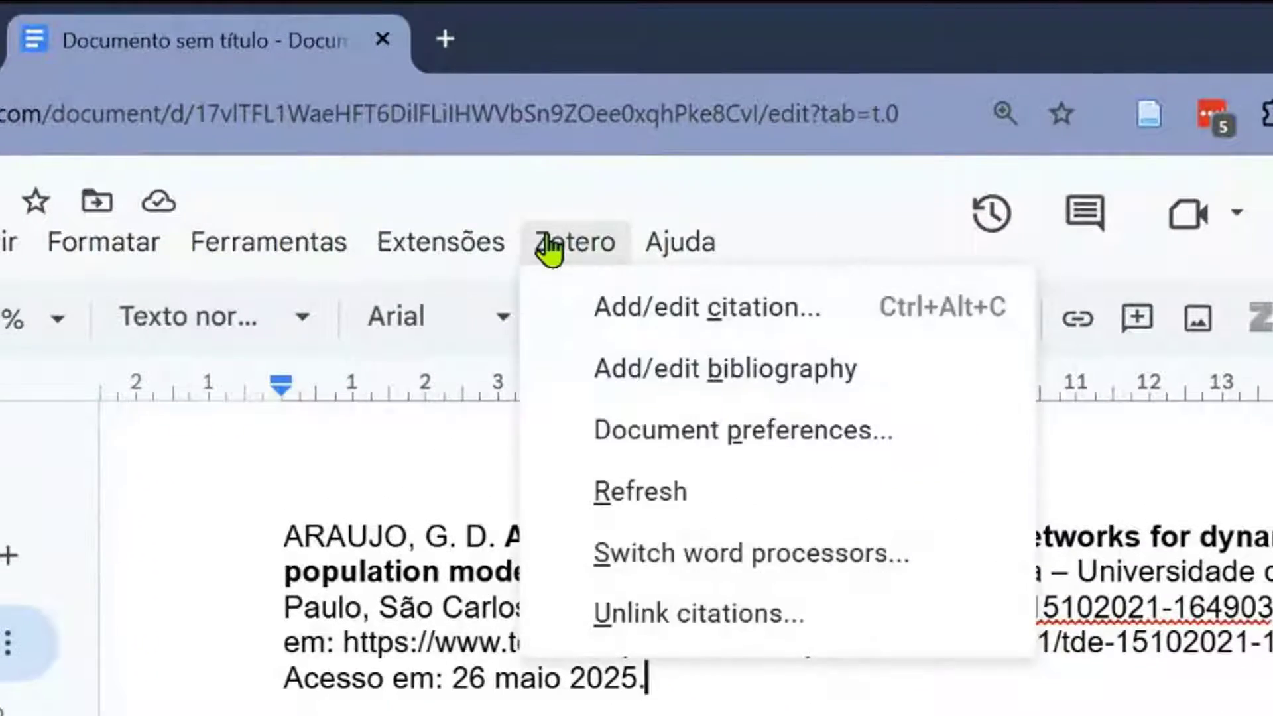
pyautogui.click(645, 499)
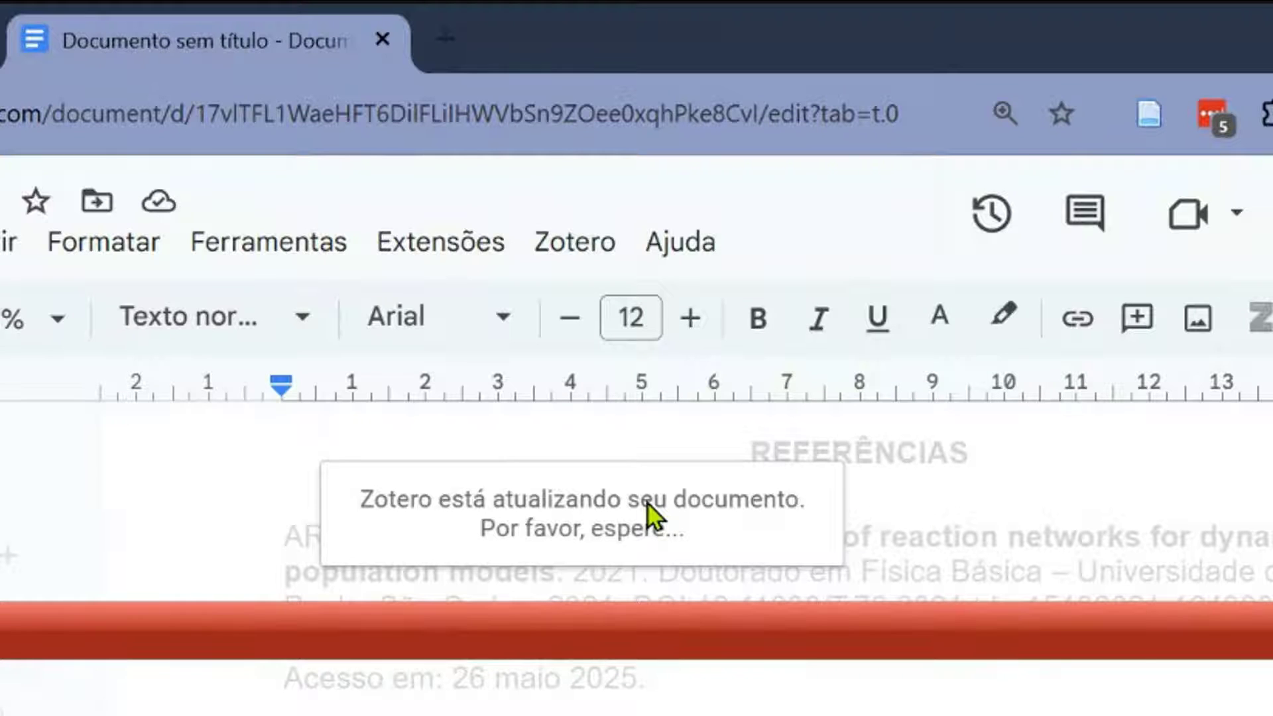